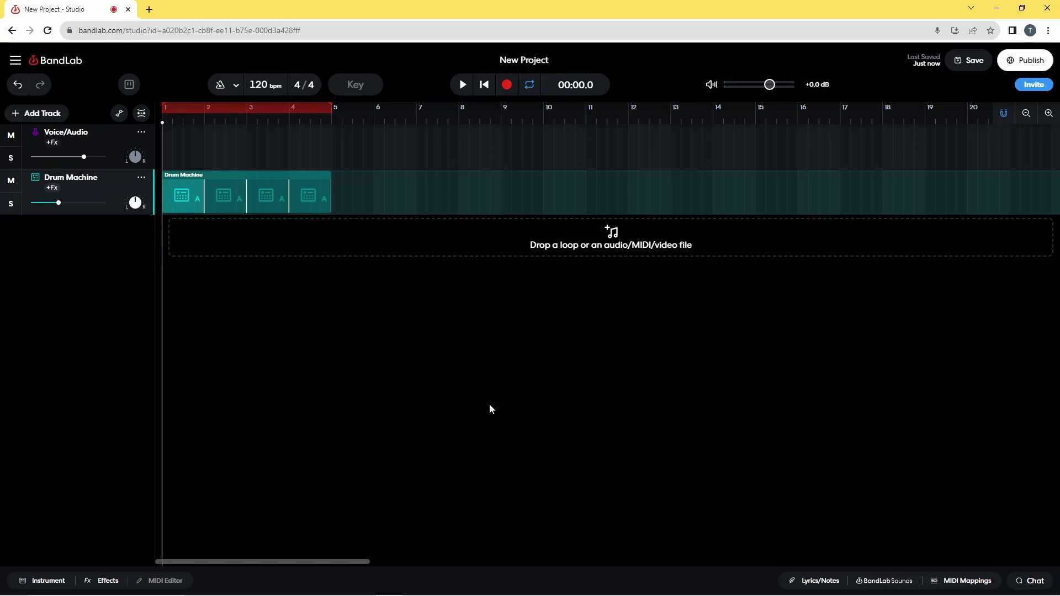
# Add a virtual instrument track and set its instrument to the Acoustic Guitar from the Guitars category
pyautogui.click(47, 114)
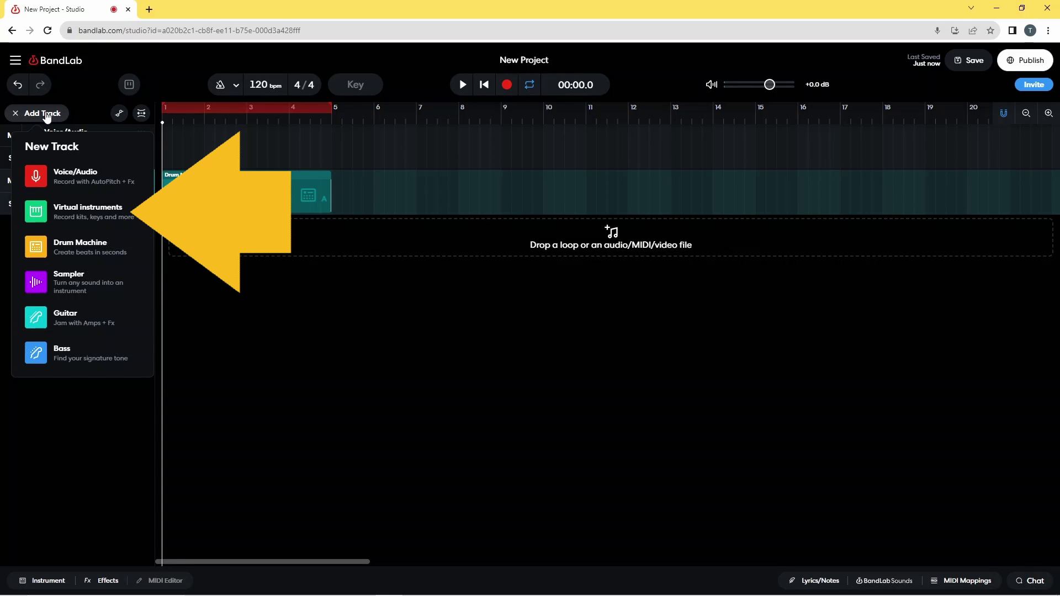
pyautogui.click(71, 212)
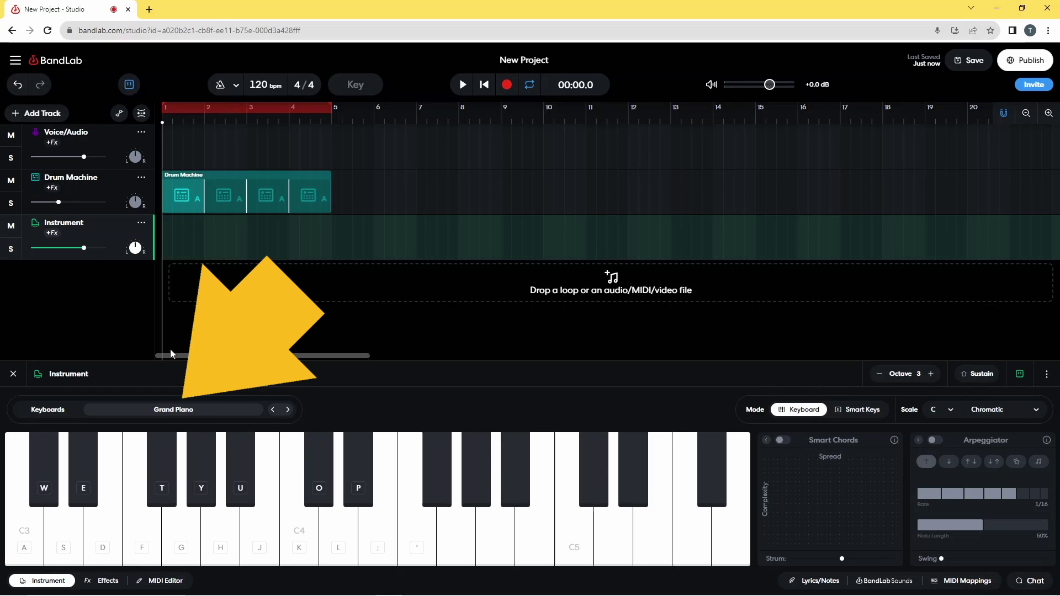
pyautogui.click(194, 411)
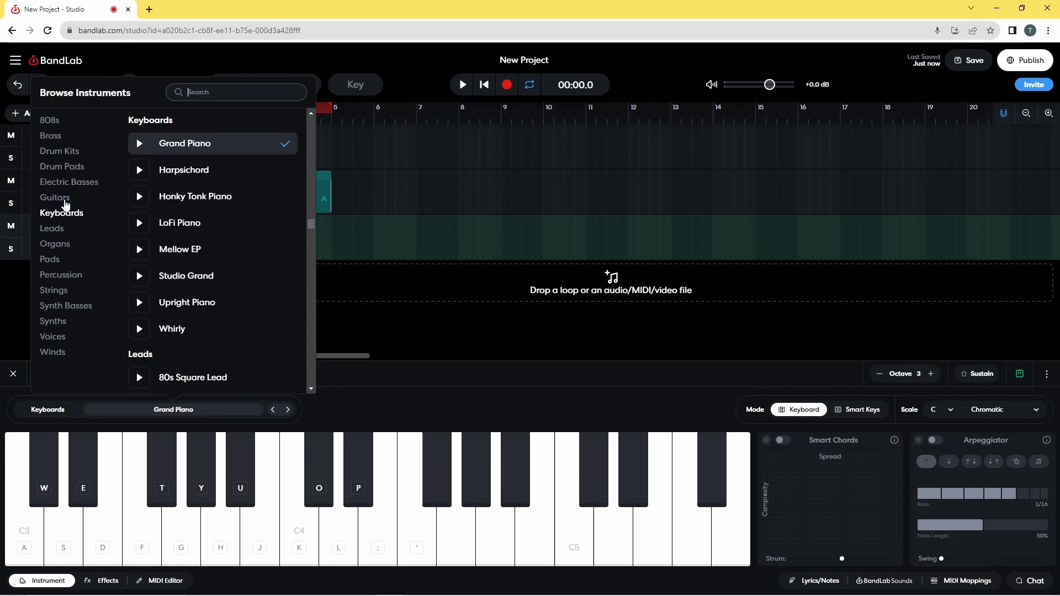
pyautogui.click(64, 202)
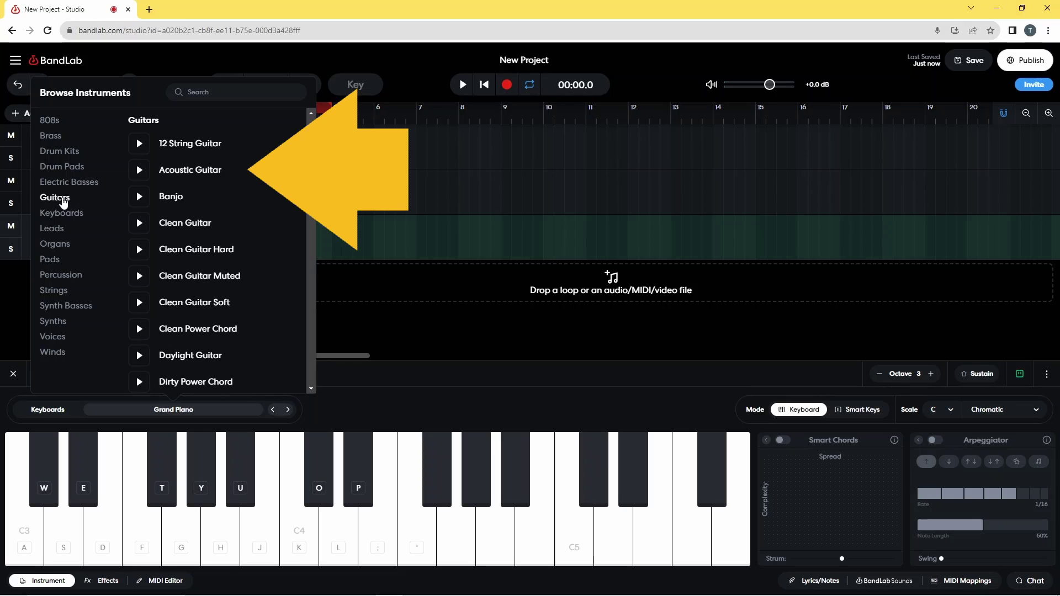
pyautogui.click(208, 177)
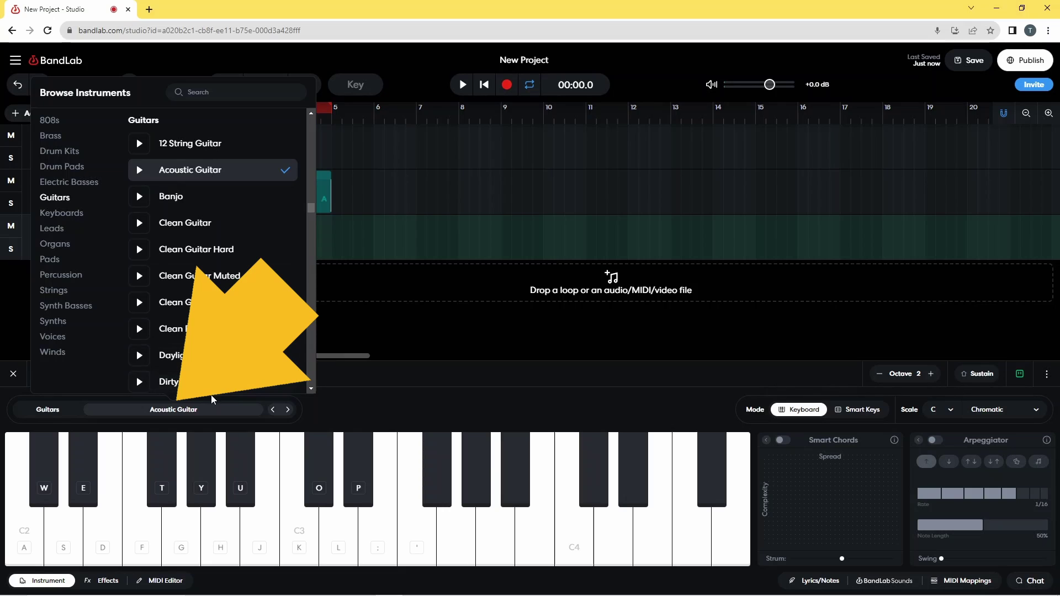
pyautogui.click(191, 414)
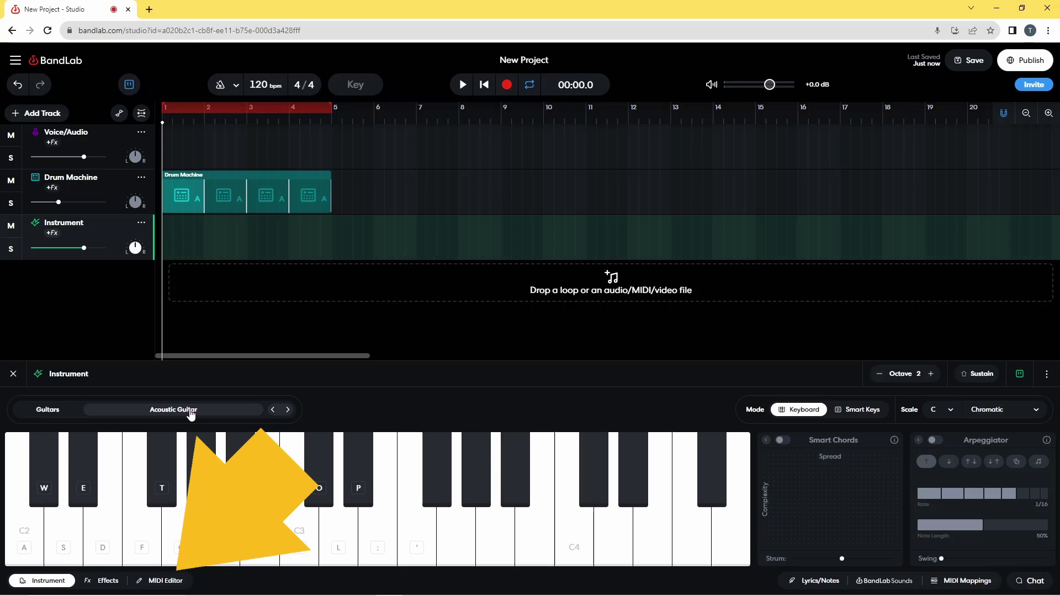
# Enter a one-beat chord at bar 1 of the guitar track's MIDI Editor with notes E2, C3, E3, G3, C4 and E4
pyautogui.click(174, 582)
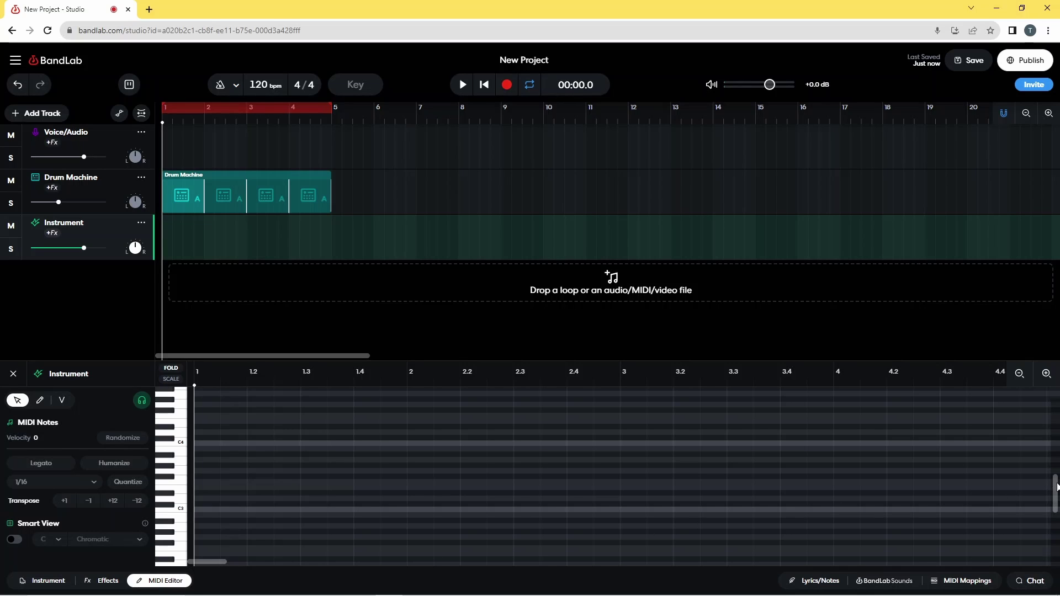
pyautogui.moveTo(1057, 486); pyautogui.dragTo(1057, 490)
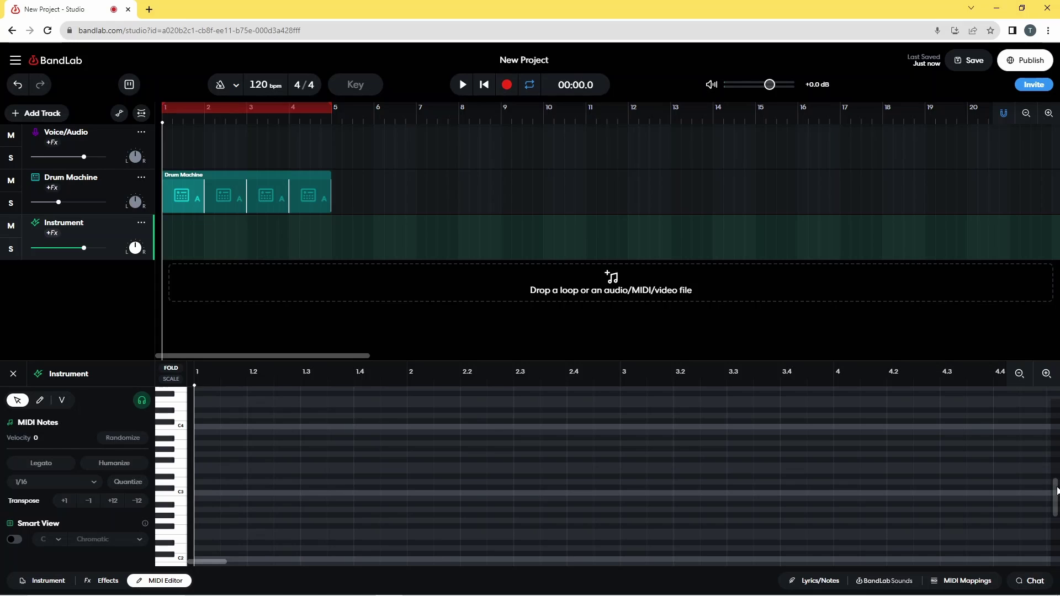
pyautogui.doubleClick(201, 538)
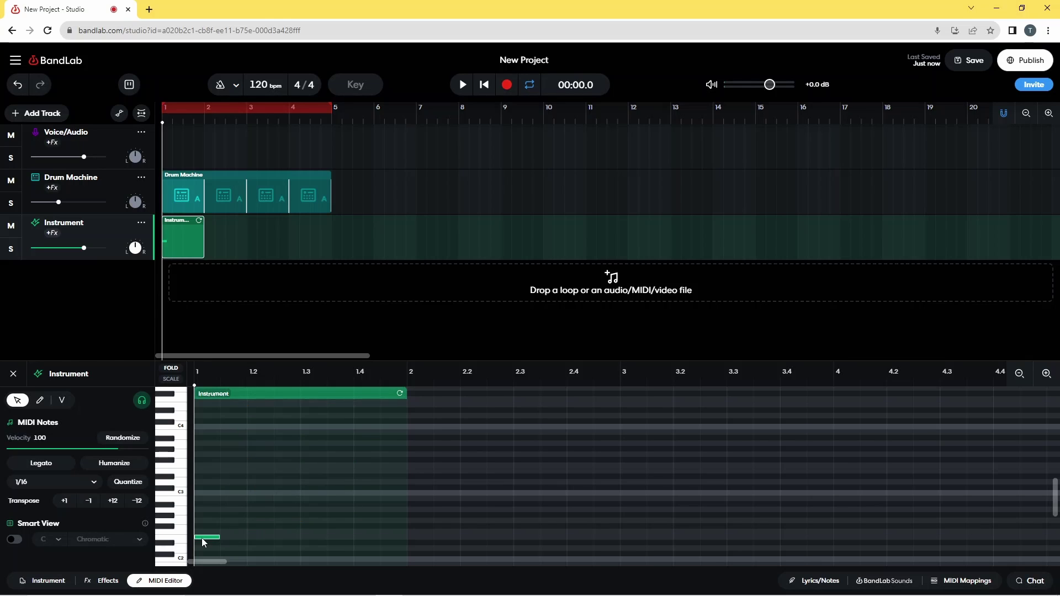
pyautogui.moveTo(217, 537); pyautogui.dragTo(245, 538)
pyautogui.doubleClick(199, 492)
pyautogui.doubleClick(201, 472)
pyautogui.doubleClick(202, 454)
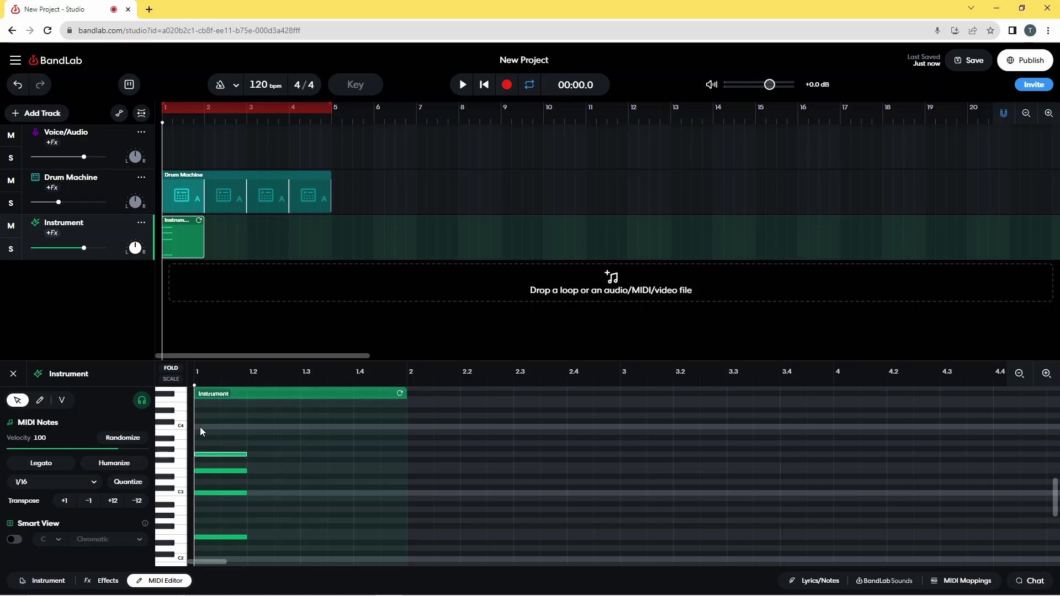
pyautogui.doubleClick(199, 427)
pyautogui.click(203, 403)
pyautogui.doubleClick(203, 404)
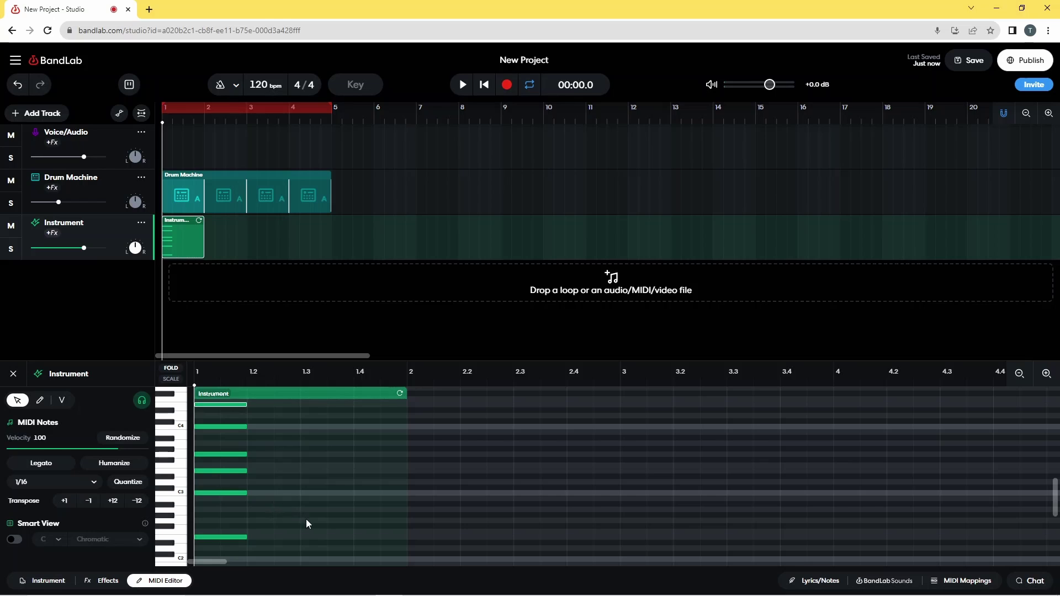
# Add a second one-beat chord at beat 1.3 with notes E2, A2, E3, A3, C4 and E4
pyautogui.doubleClick(304, 536)
pyautogui.doubleClick(306, 509)
pyautogui.doubleClick(305, 471)
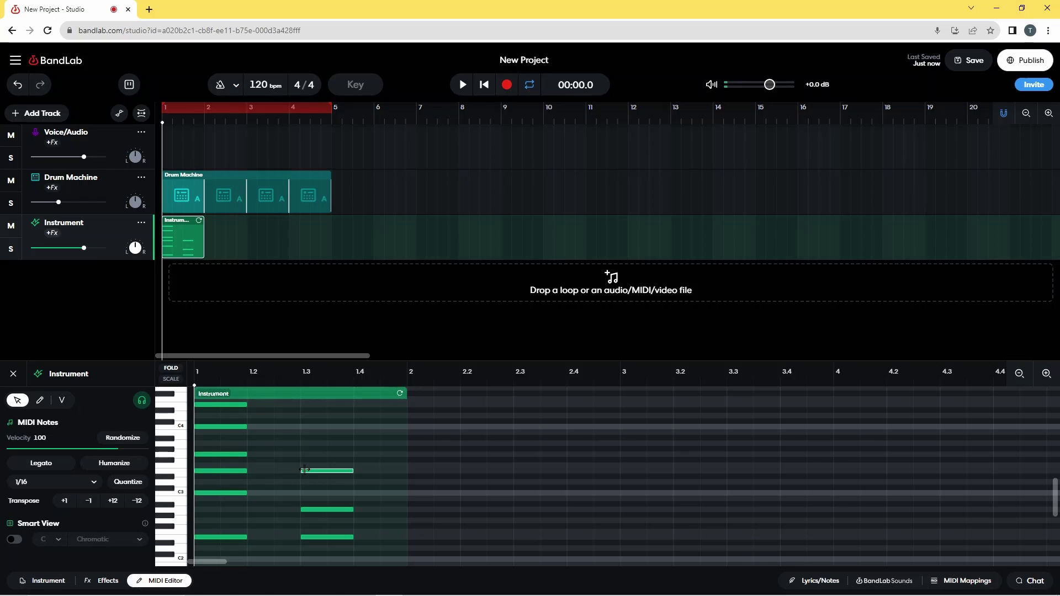
pyautogui.doubleClick(307, 443)
pyautogui.doubleClick(307, 426)
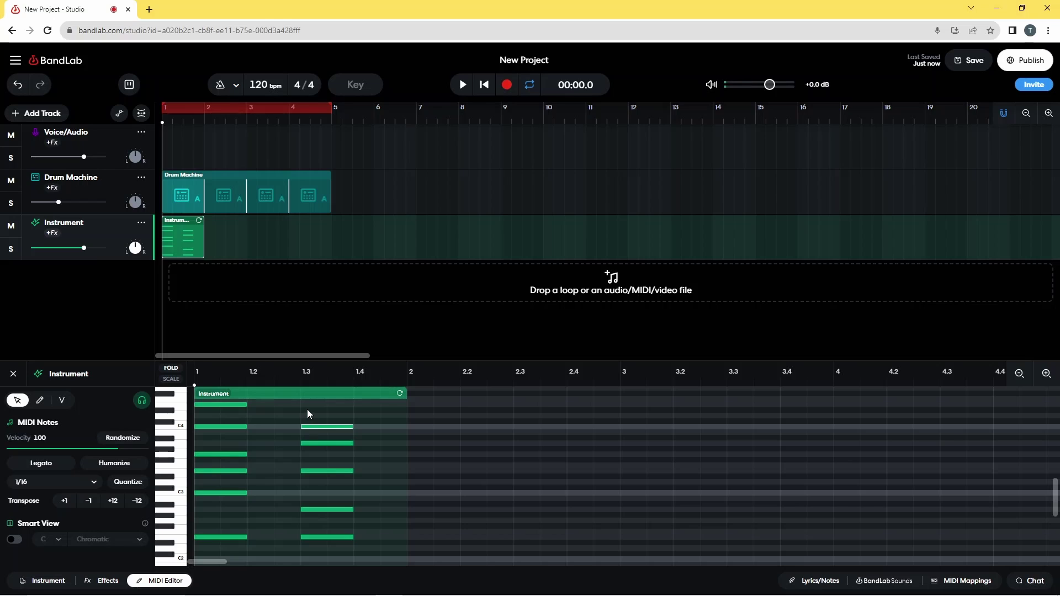
pyautogui.doubleClick(305, 404)
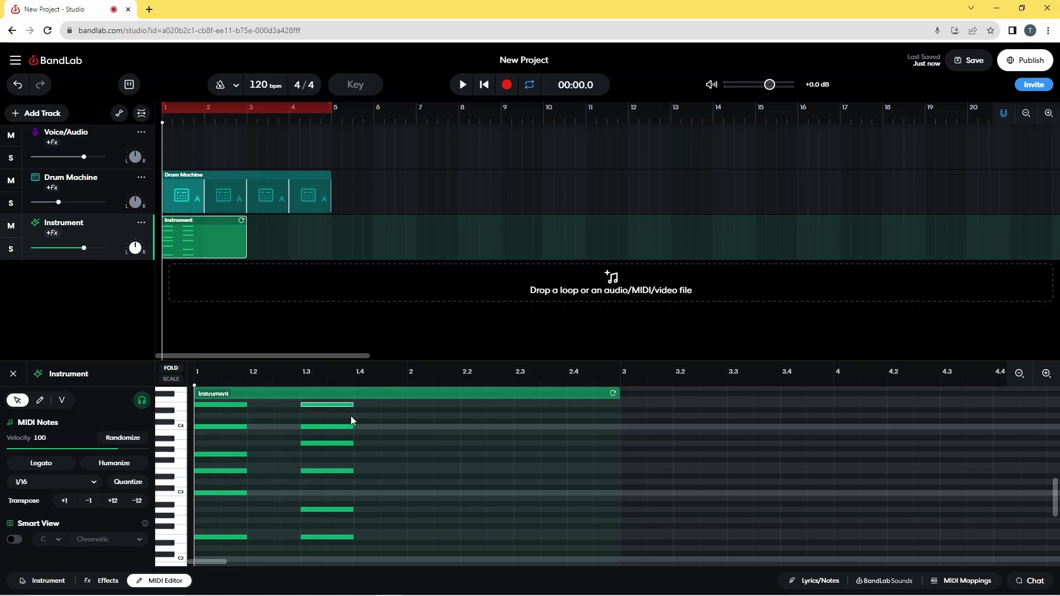
# Enter half-beat melody notes from bar 2: C4, E4, C4 and G3 in succession, a half-beat gap, and C4 and A3
pyautogui.doubleClick(411, 426)
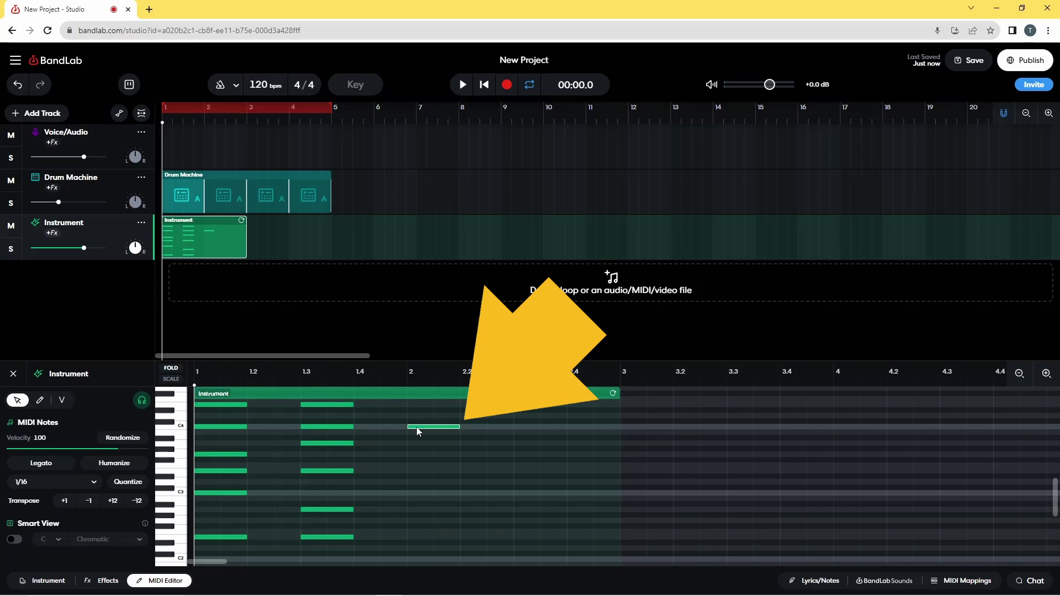
pyautogui.moveTo(458, 428); pyautogui.dragTo(434, 428)
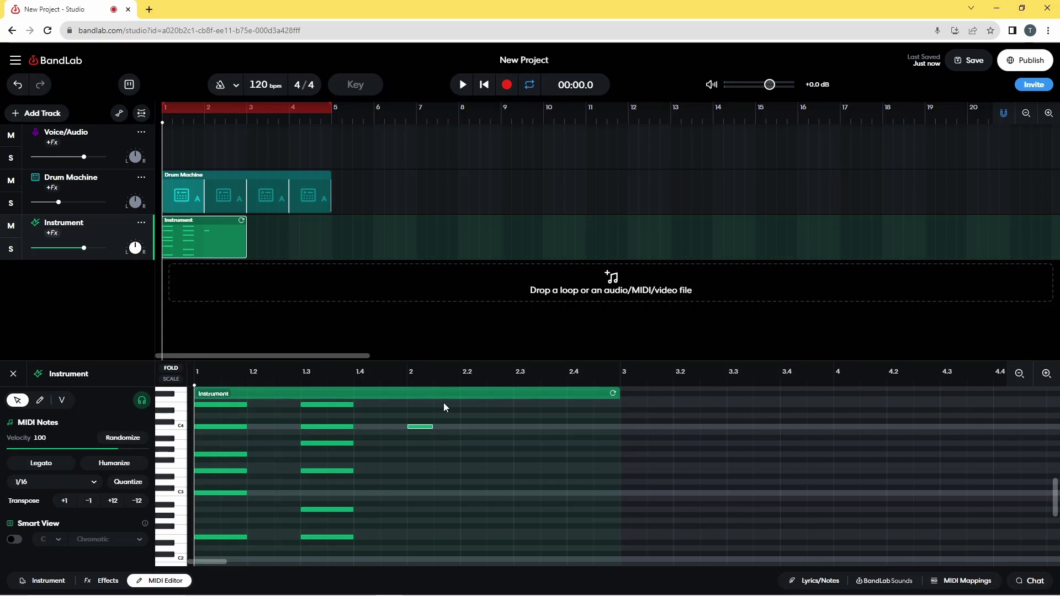
pyautogui.doubleClick(442, 405)
pyautogui.doubleClick(463, 425)
pyautogui.doubleClick(489, 453)
pyautogui.moveTo(485, 457); pyautogui.dragTo(504, 459)
pyautogui.doubleClick(552, 427)
pyautogui.doubleClick(571, 445)
# Shorten the loop region to end at bar 3 and play back the guitar part with the drums
pyautogui.click(463, 85)
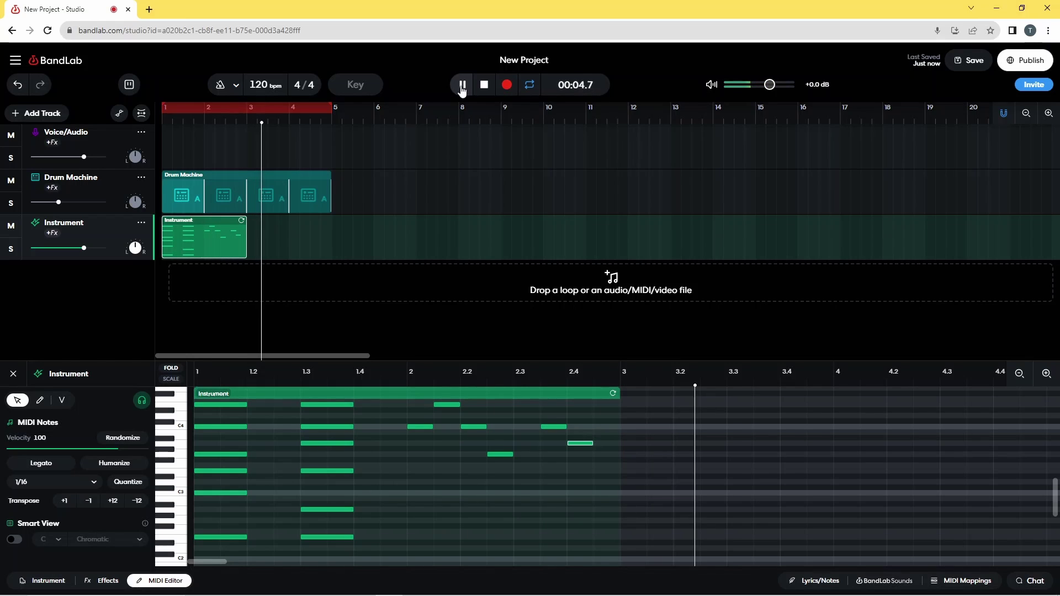
pyautogui.click(484, 86)
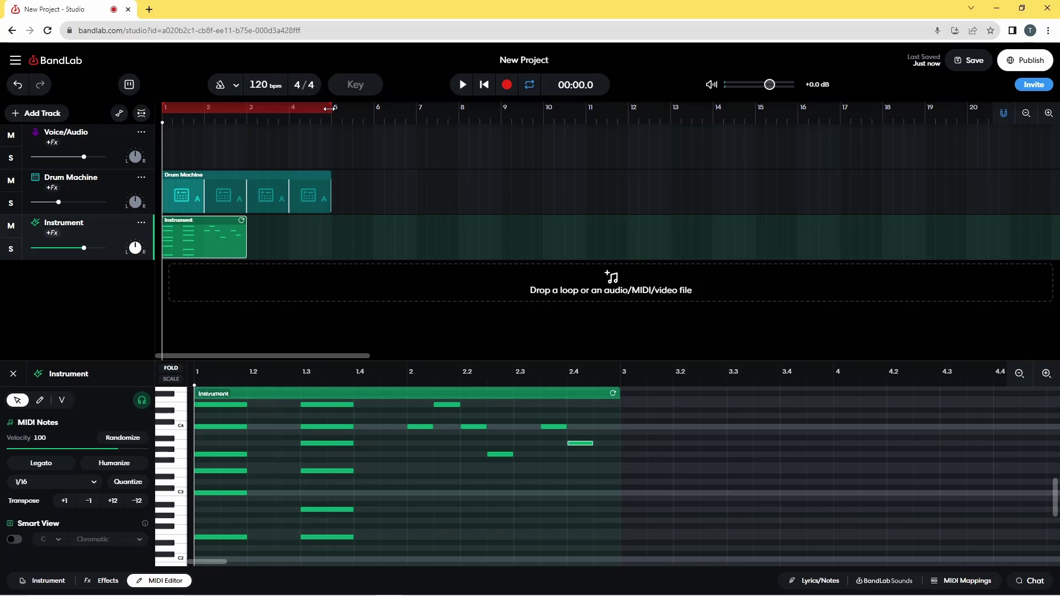
pyautogui.moveTo(300, 109); pyautogui.dragTo(247, 109)
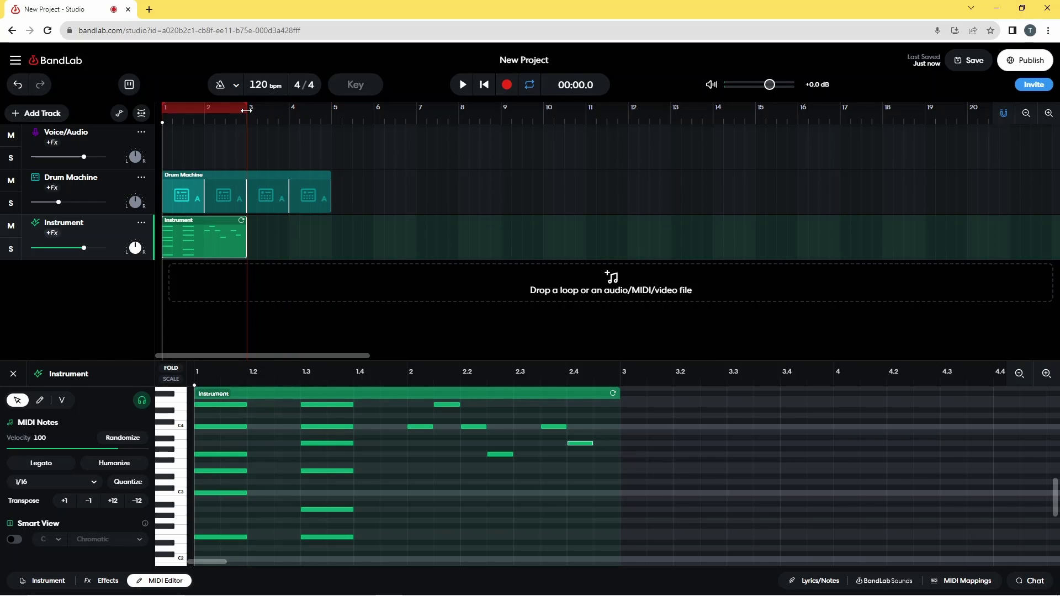
pyautogui.click(463, 84)
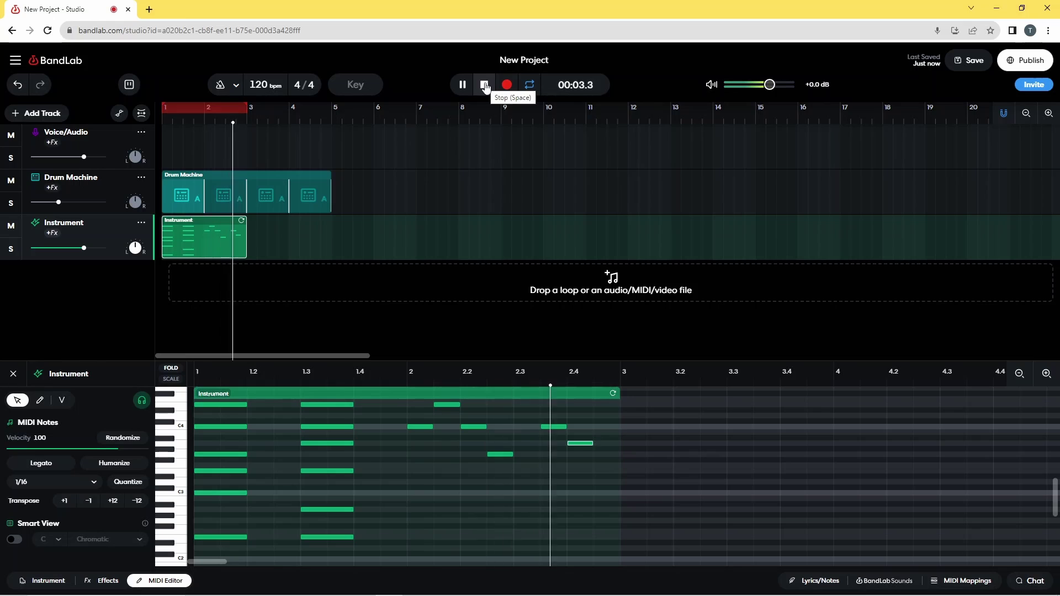
pyautogui.click(485, 86)
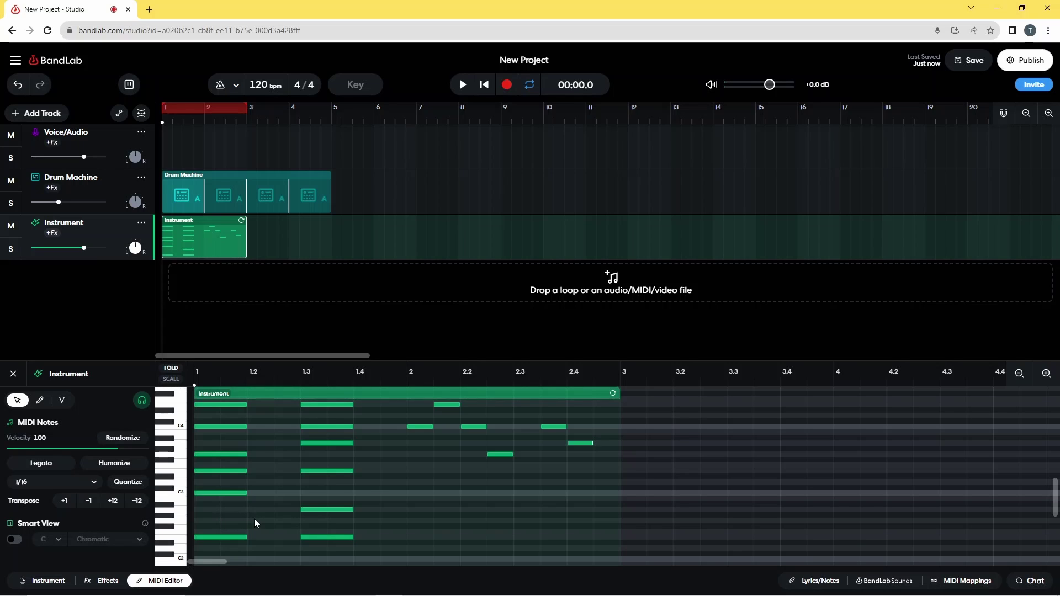
# Stagger the first chord as a strum by shifting its notes slightly later, increasing from C3 up to E4
pyautogui.click(207, 494)
pyautogui.click(211, 471)
pyautogui.moveTo(212, 456); pyautogui.dragTo(224, 405)
# Stagger the second chord as an upstrum by shifting its notes increasingly later from C4 down to E2, and play it back
pyautogui.click(311, 428)
pyautogui.moveTo(313, 442); pyautogui.dragTo(322, 465)
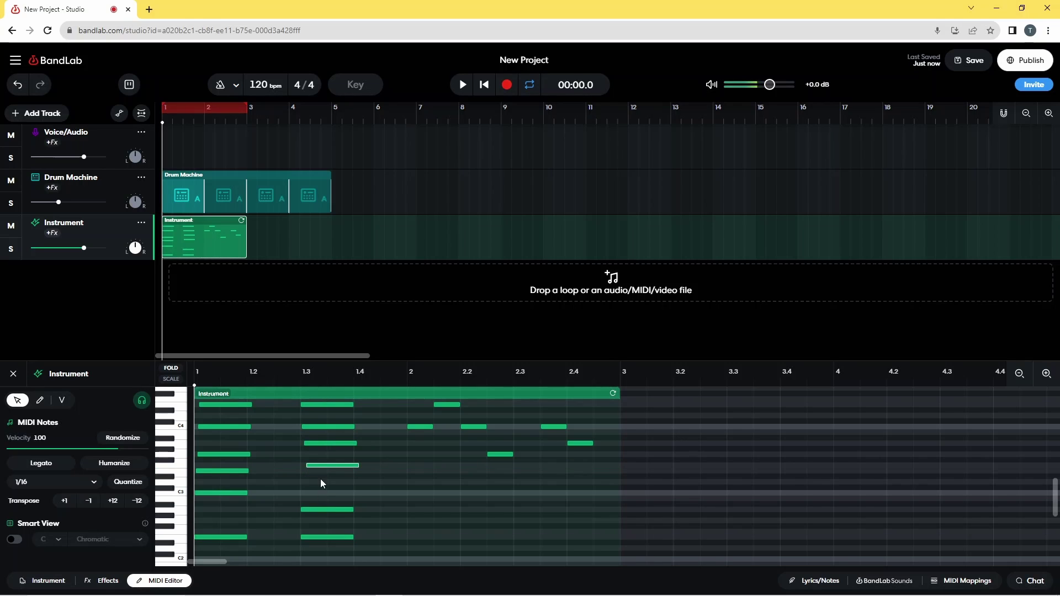
pyautogui.click(321, 466)
pyautogui.click(320, 466)
pyautogui.moveTo(320, 466); pyautogui.dragTo(320, 470)
pyautogui.moveTo(322, 511); pyautogui.dragTo(327, 509)
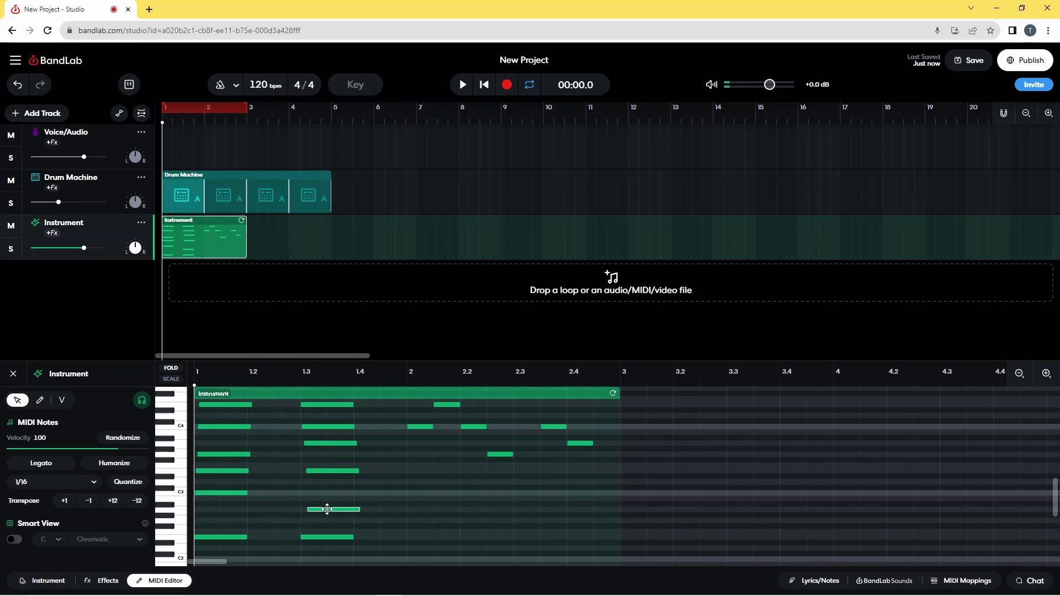
pyautogui.click(325, 470)
pyautogui.click(323, 538)
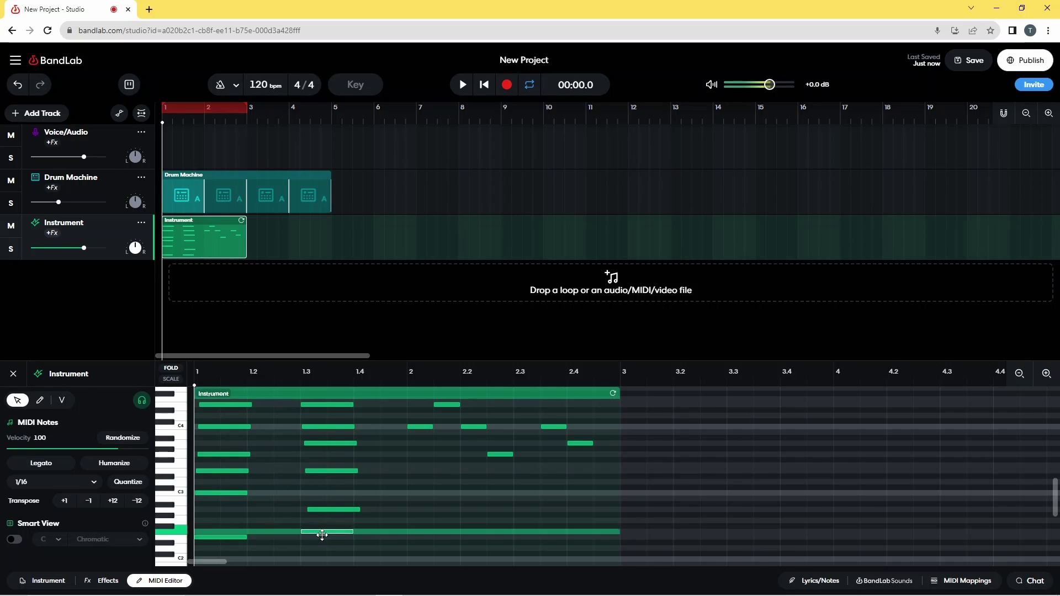
pyautogui.moveTo(324, 536); pyautogui.dragTo(330, 537)
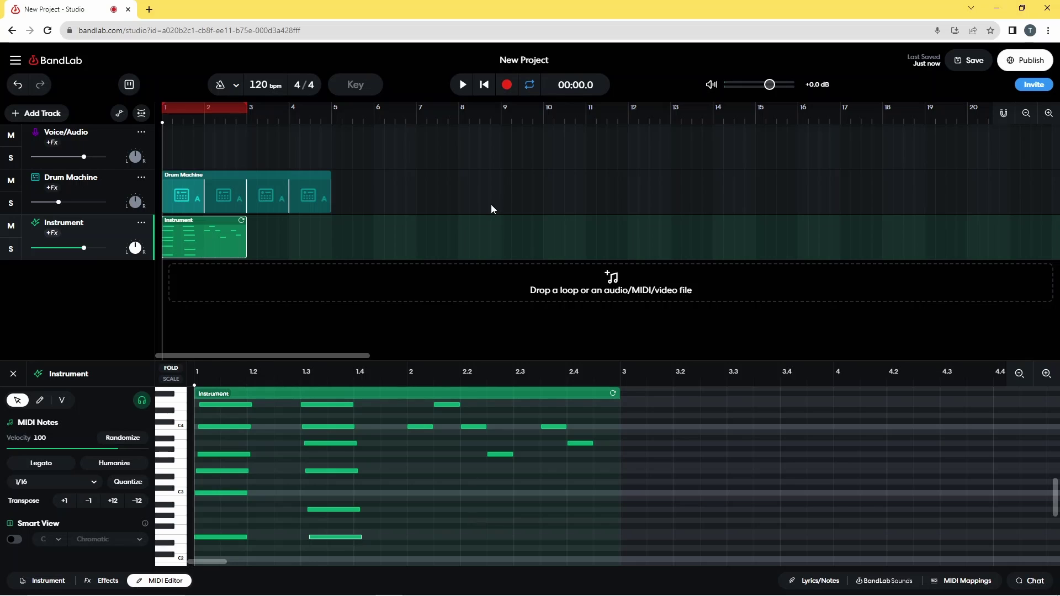
pyautogui.click(462, 85)
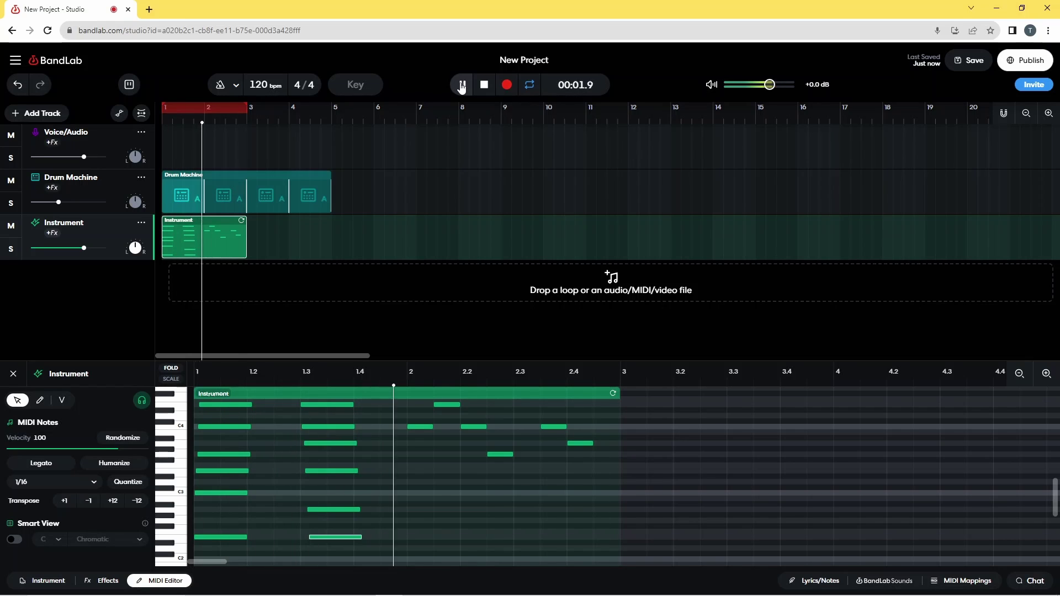
pyautogui.click(485, 85)
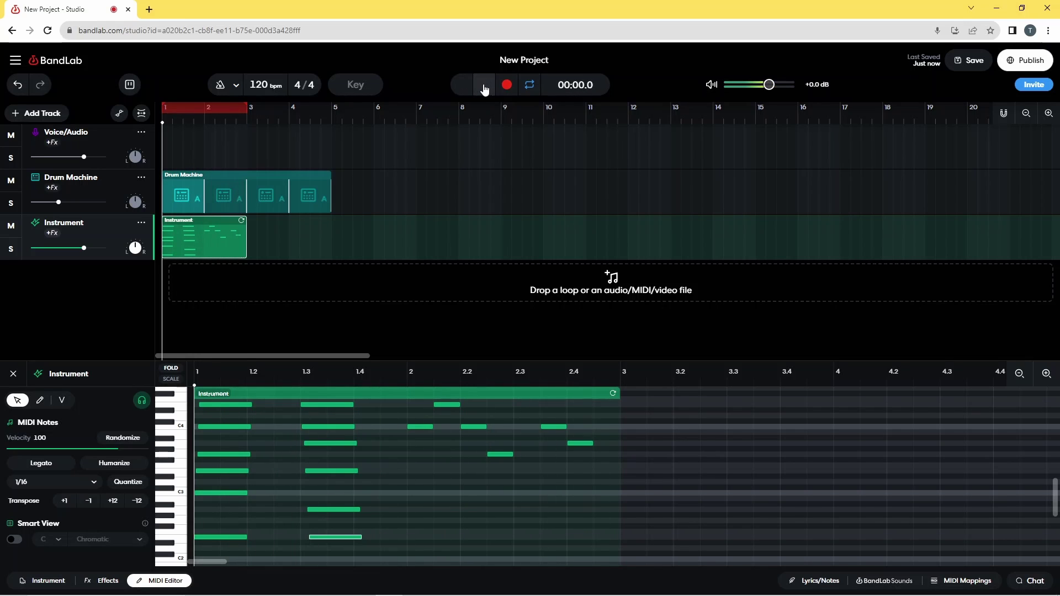
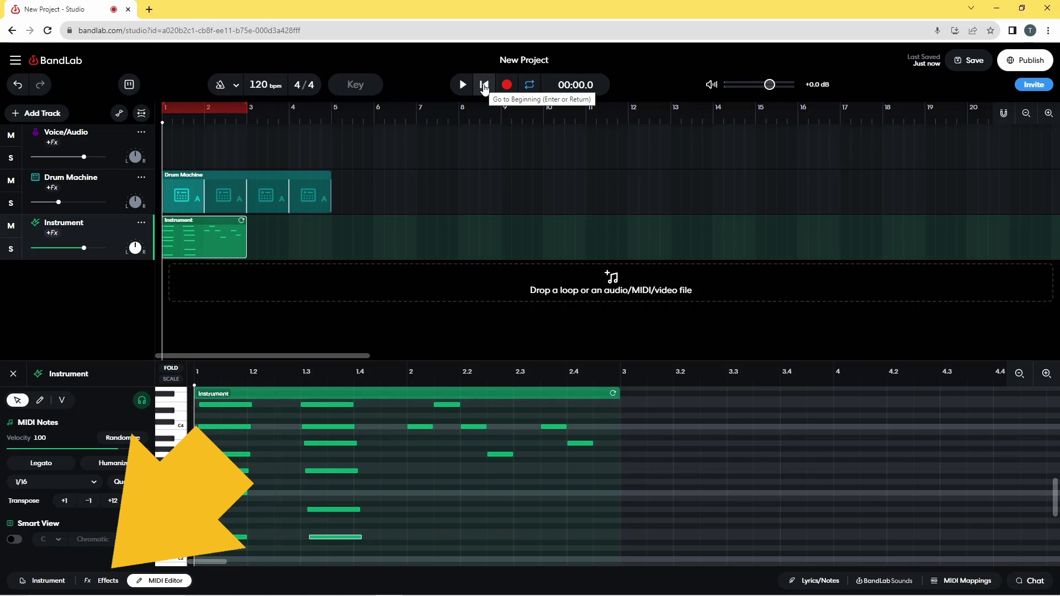
# Add the Multi Amp Pro effect from Amps & Cabs to the guitar instrument track
pyautogui.click(107, 582)
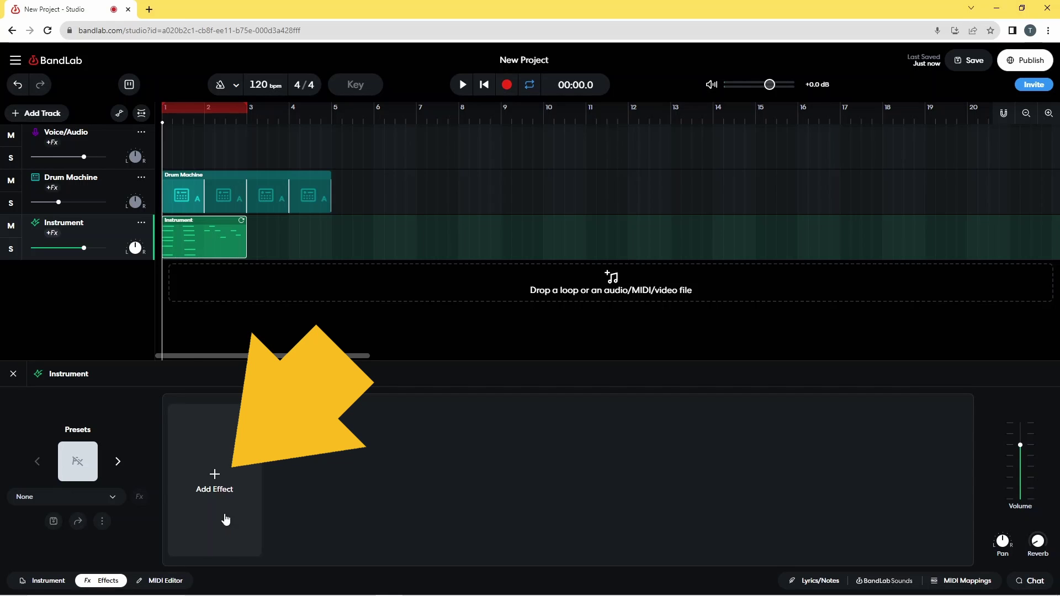
pyautogui.click(221, 489)
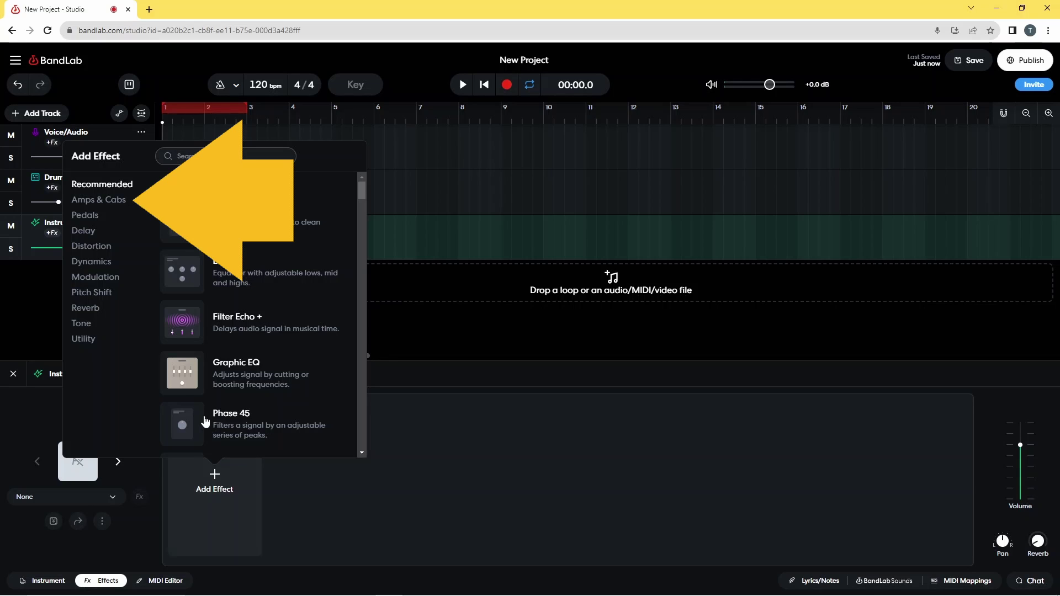
pyautogui.click(105, 204)
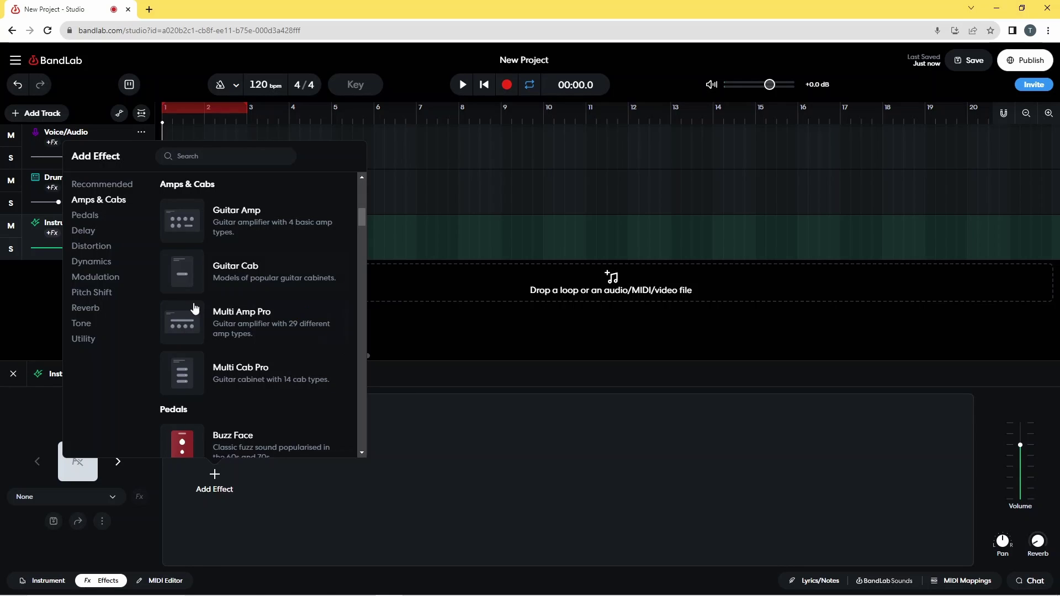
pyautogui.click(232, 330)
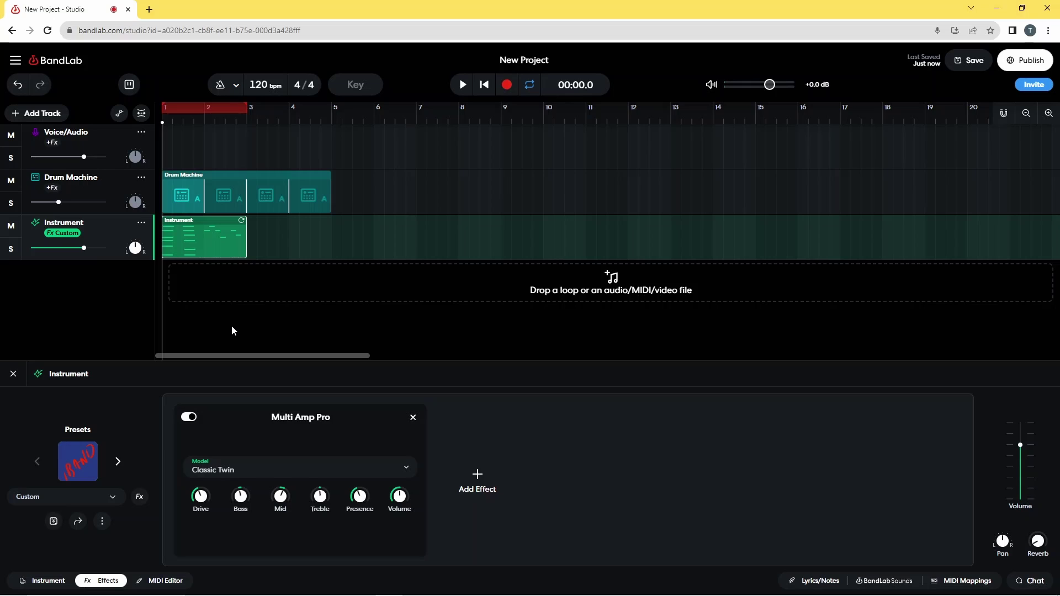
# Set the Multi Amp Pro's amplifier model to XTC Ch. 1 Plexi
pyautogui.click(406, 470)
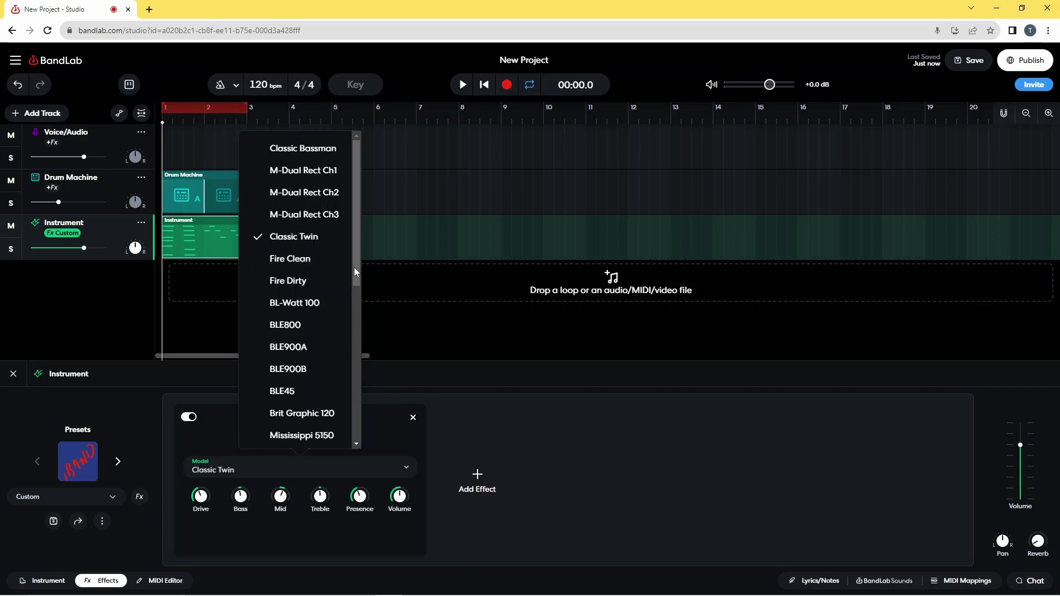
pyautogui.moveTo(357, 267); pyautogui.dragTo(356, 407)
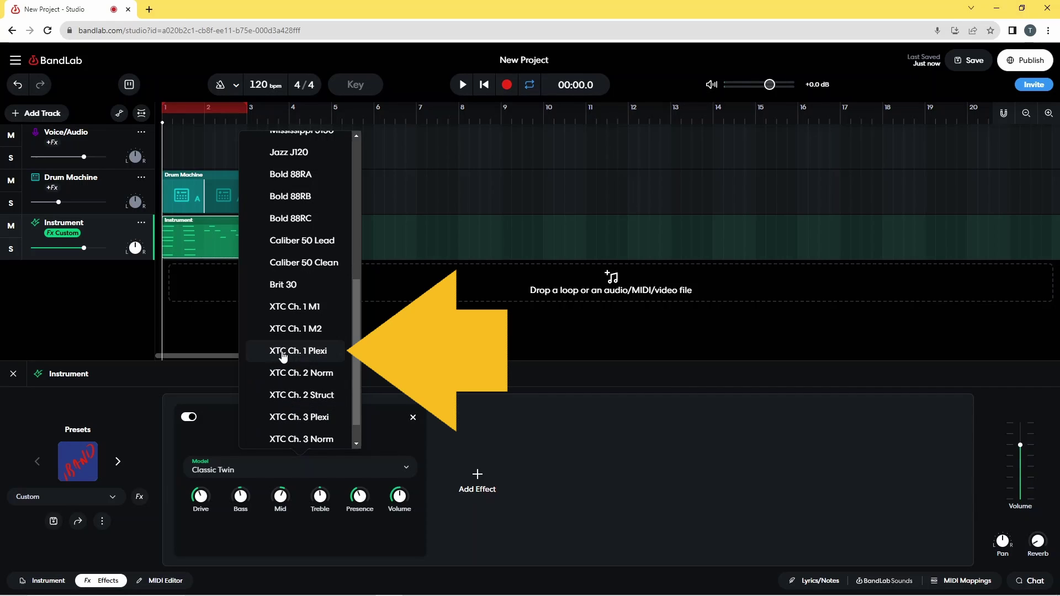
pyautogui.click(321, 353)
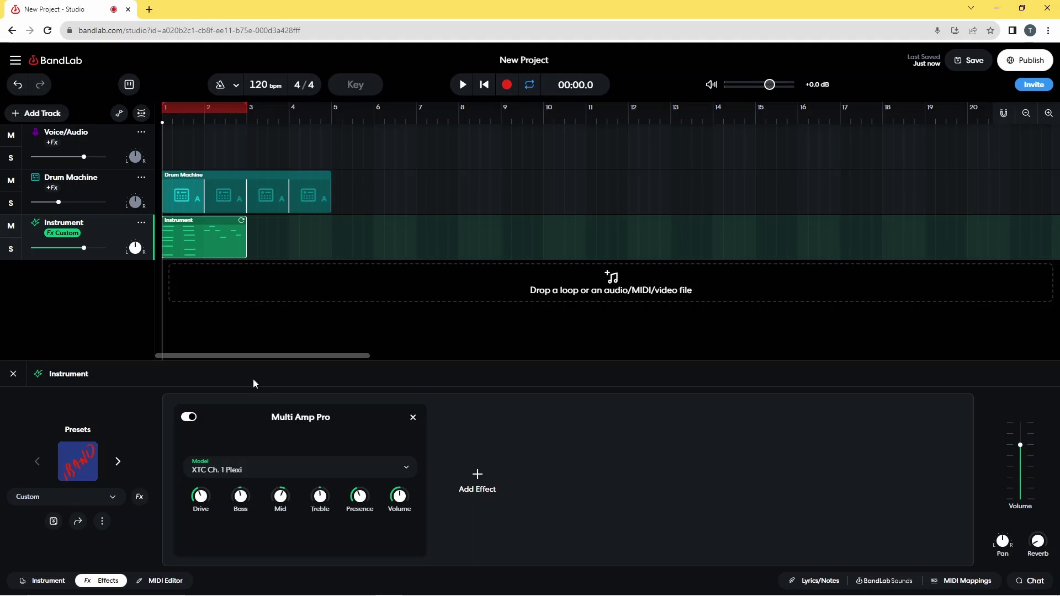
# Play back the amped guitar part and add the Studio Reverb effect after the Multi Amp Pro
pyautogui.click(462, 85)
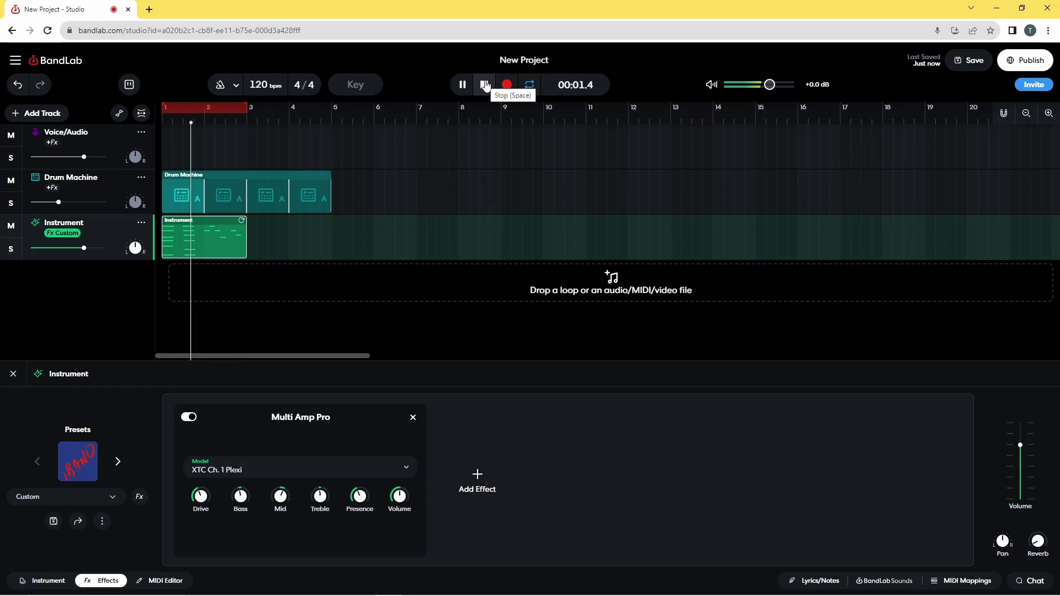
pyautogui.click(485, 85)
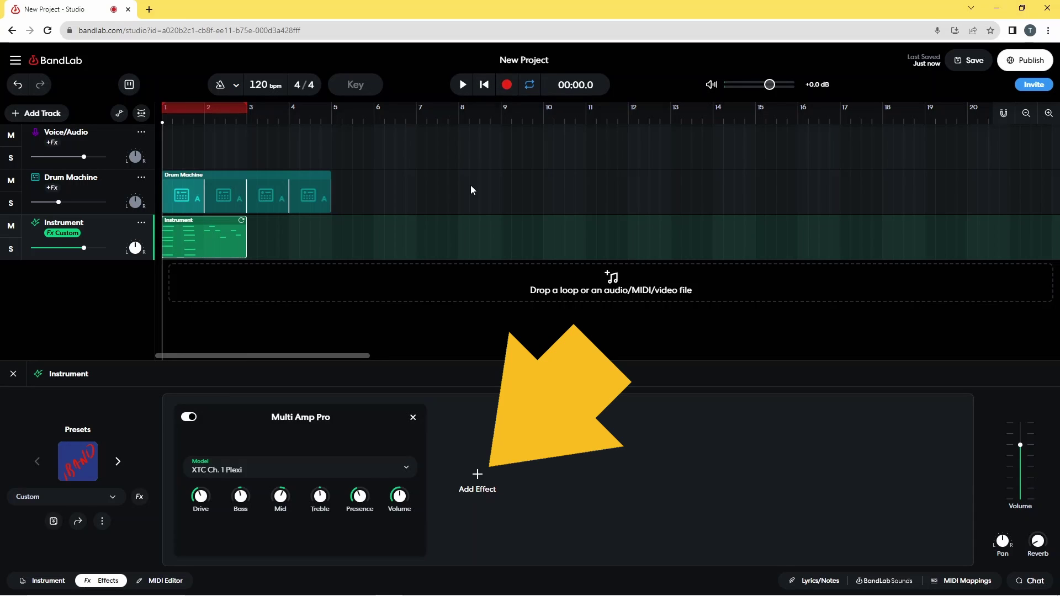
pyautogui.click(479, 474)
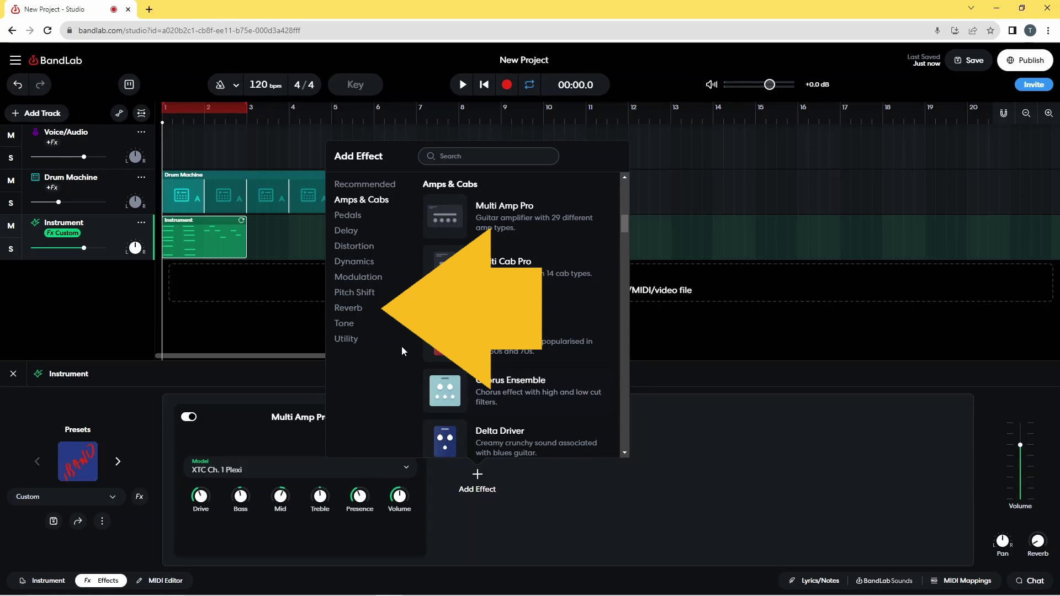
pyautogui.click(355, 313)
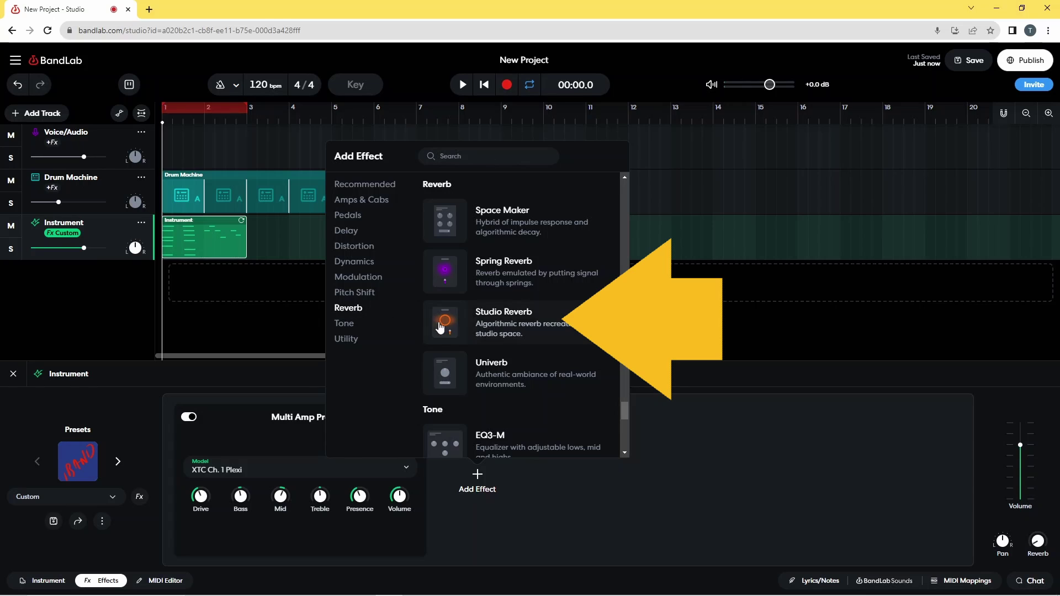
pyautogui.click(500, 325)
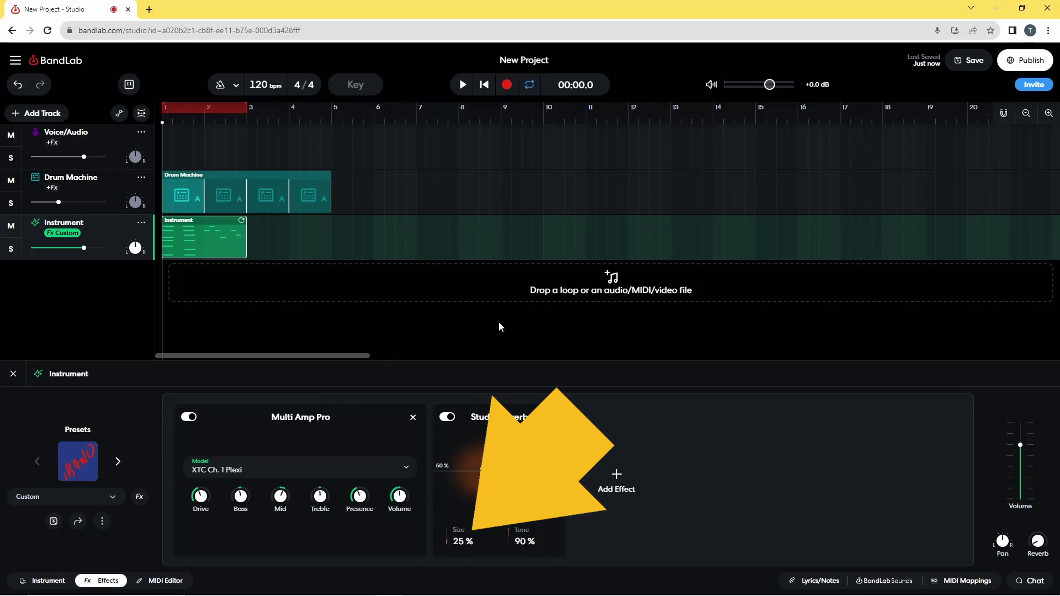
# Set the Studio Reverb's size to 10%
pyautogui.click(463, 540)
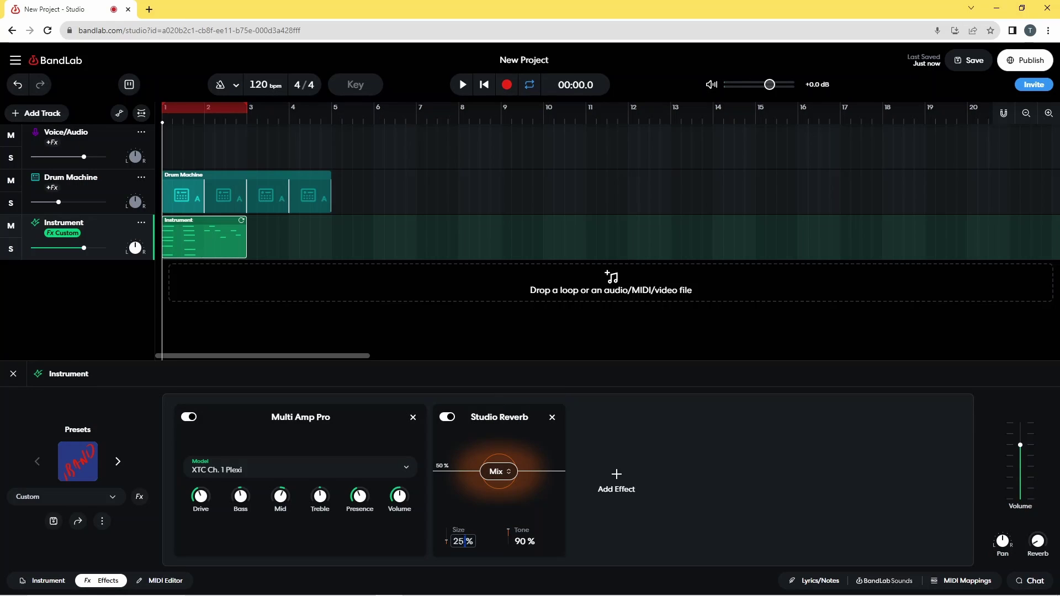
pyautogui.press('BackSpace')
pyautogui.press('BackSpace')
pyautogui.write('10')
pyautogui.press('Return')
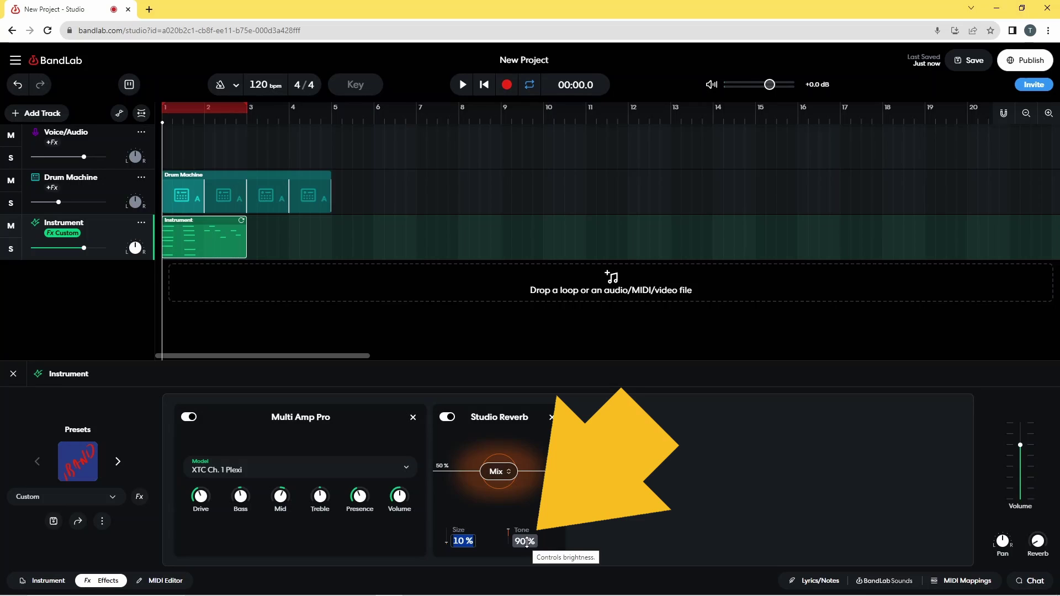
# Set the Studio Reverb's tone to 30% and play the part back
pyautogui.click(526, 541)
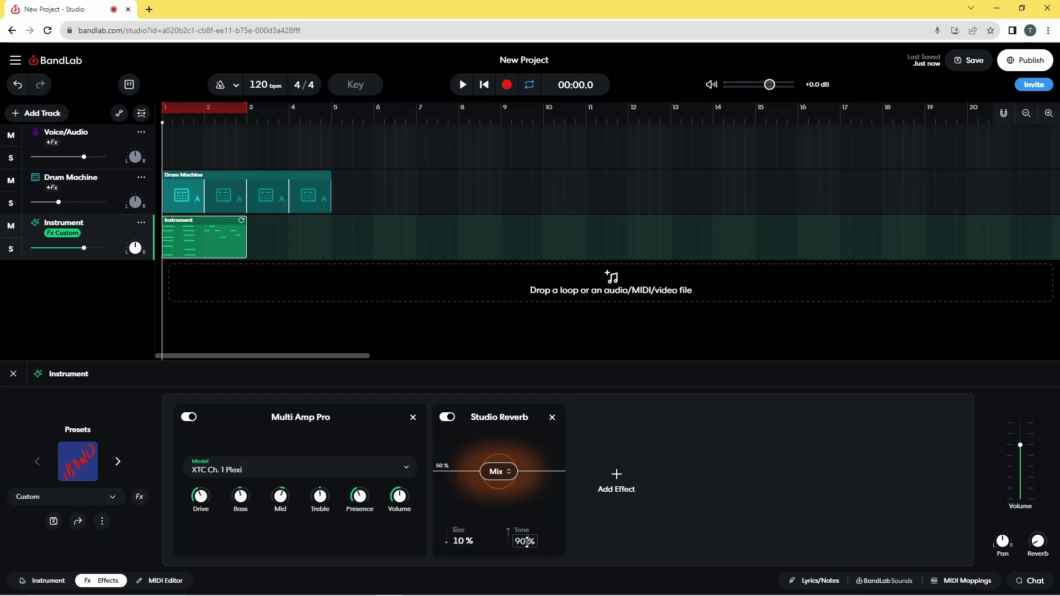
pyautogui.press('BackSpace')
pyautogui.press('BackSpace')
pyautogui.write('30')
pyautogui.press('Return')
pyautogui.click(464, 90)
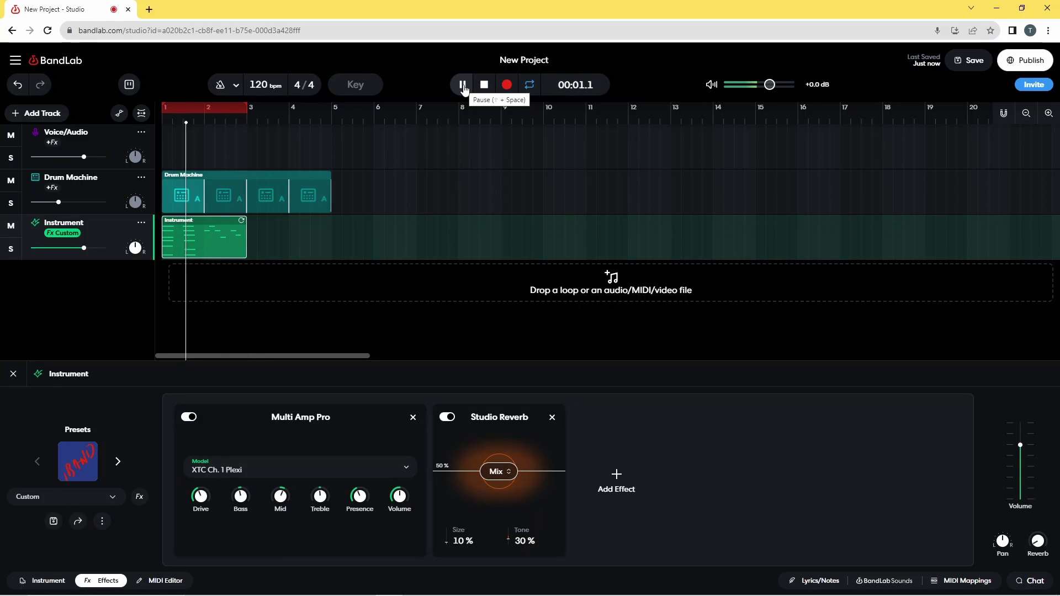
pyautogui.click(484, 85)
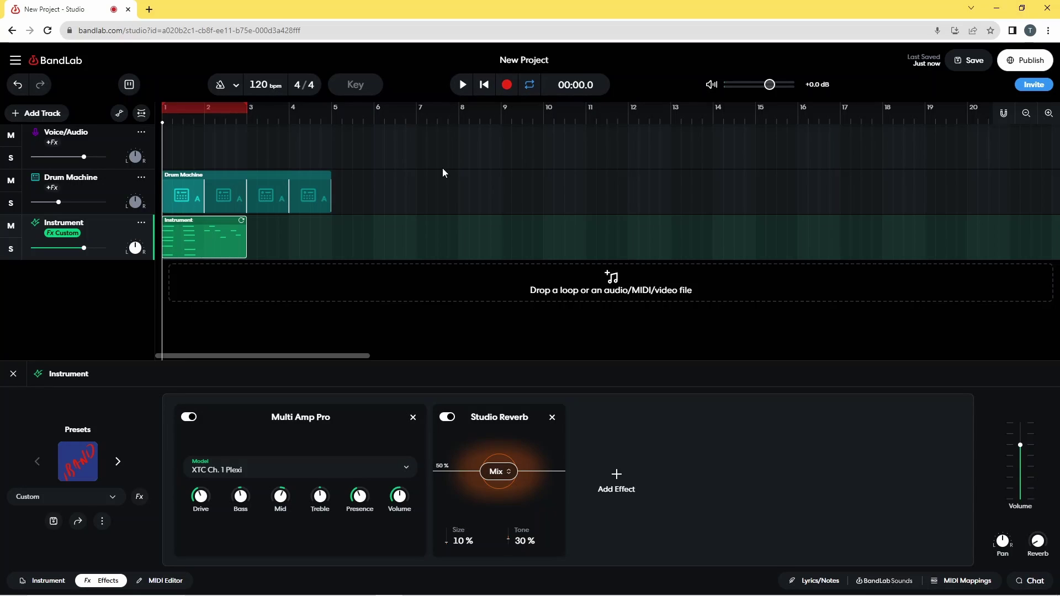
# Open the guitar region's MIDI notes and set the velocity of the lowest note (E2) in both chords to 70
pyautogui.doubleClick(197, 238)
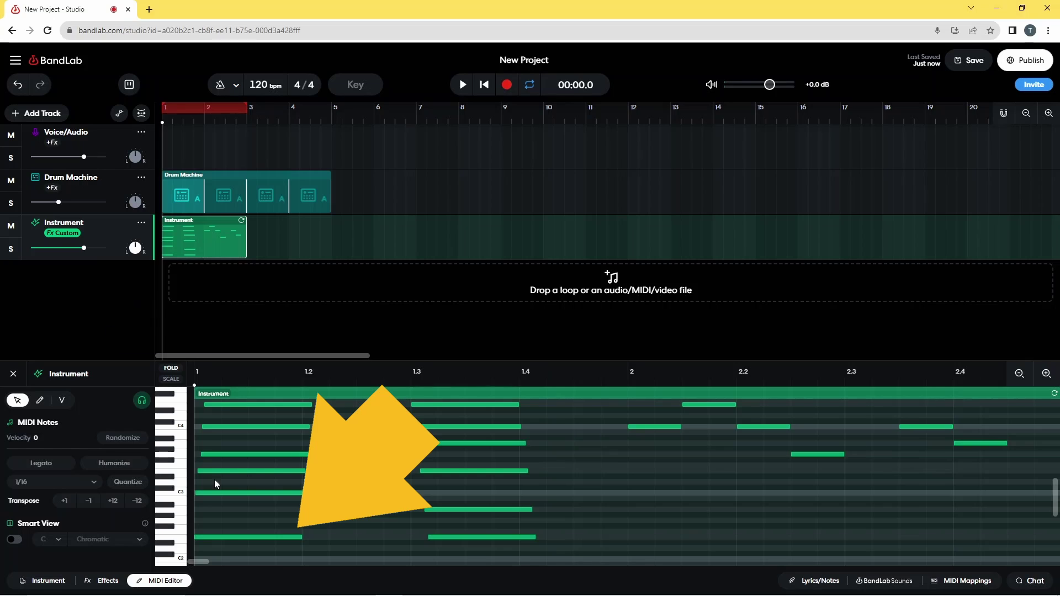
pyautogui.click(231, 536)
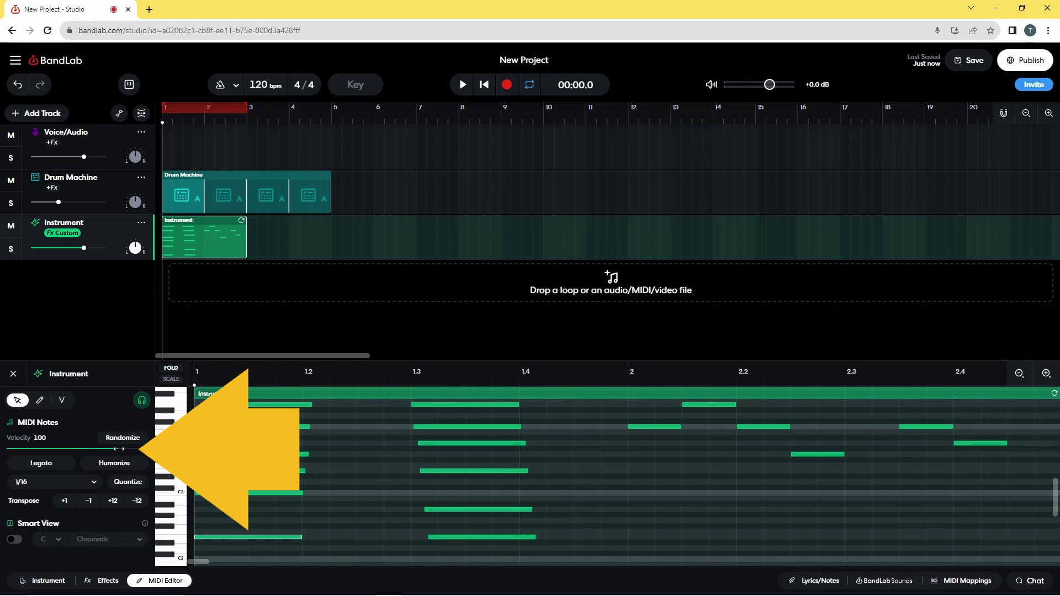
pyautogui.moveTo(118, 448); pyautogui.dragTo(111, 450)
pyautogui.moveTo(107, 451); pyautogui.dragTo(88, 451)
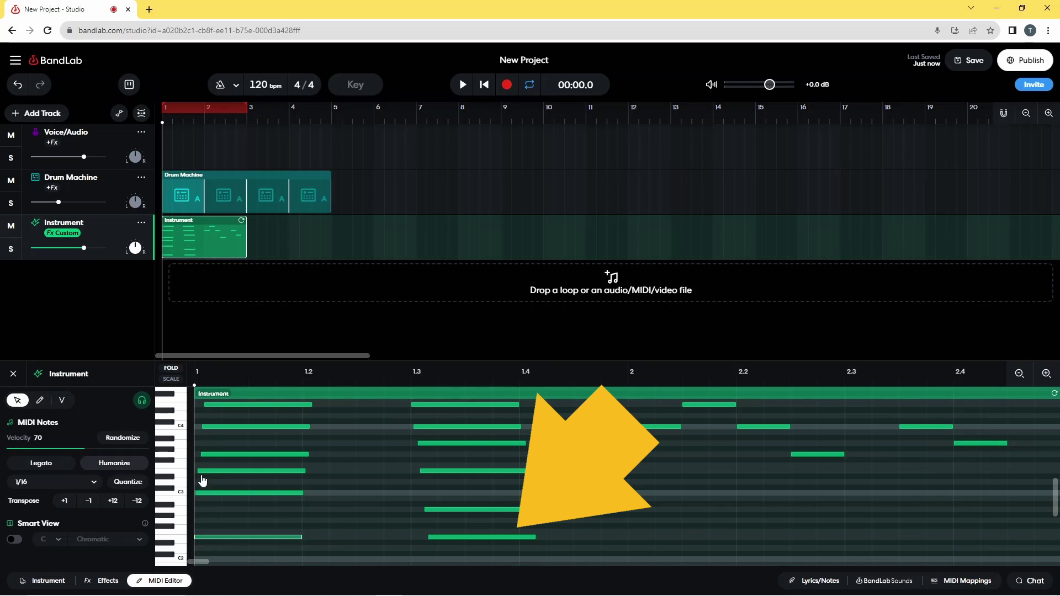
pyautogui.click(456, 538)
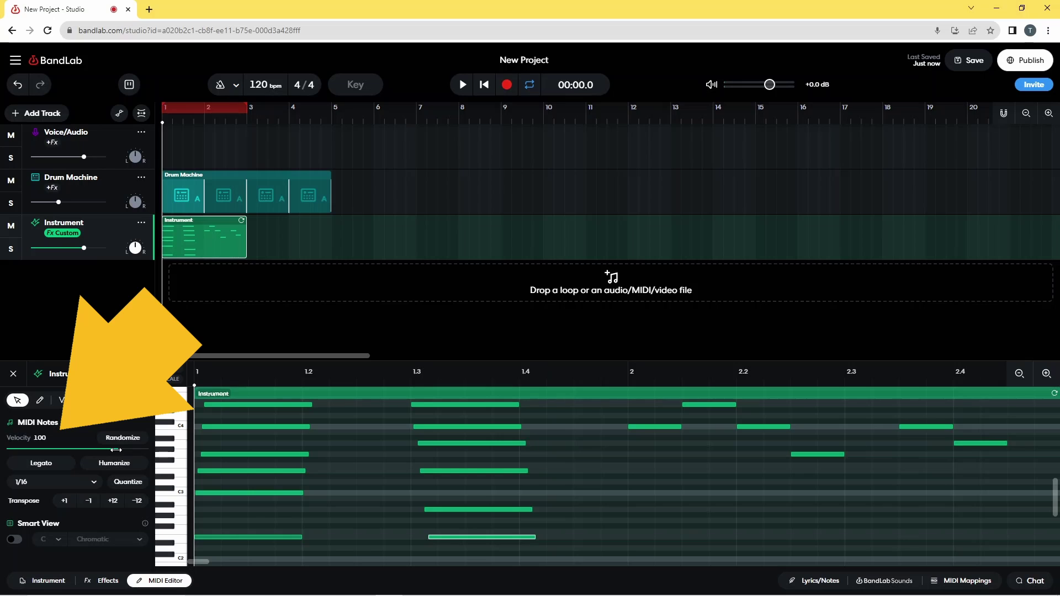
pyautogui.moveTo(116, 450); pyautogui.dragTo(84, 451)
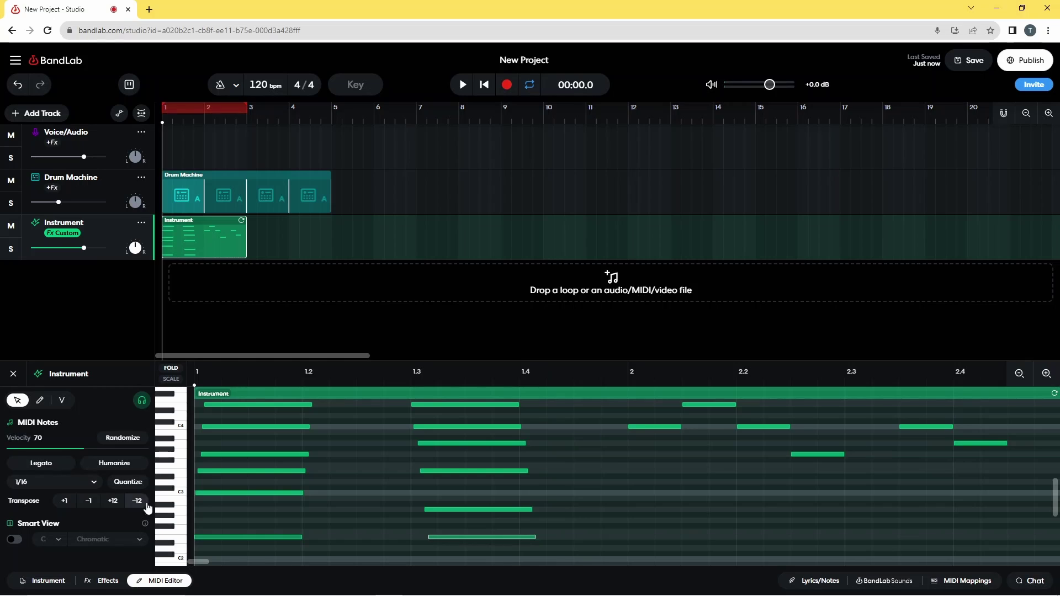
# Set the velocity of the second-lowest note in each chord, C3 in the first and A2 in the second, to 80
pyautogui.click(266, 493)
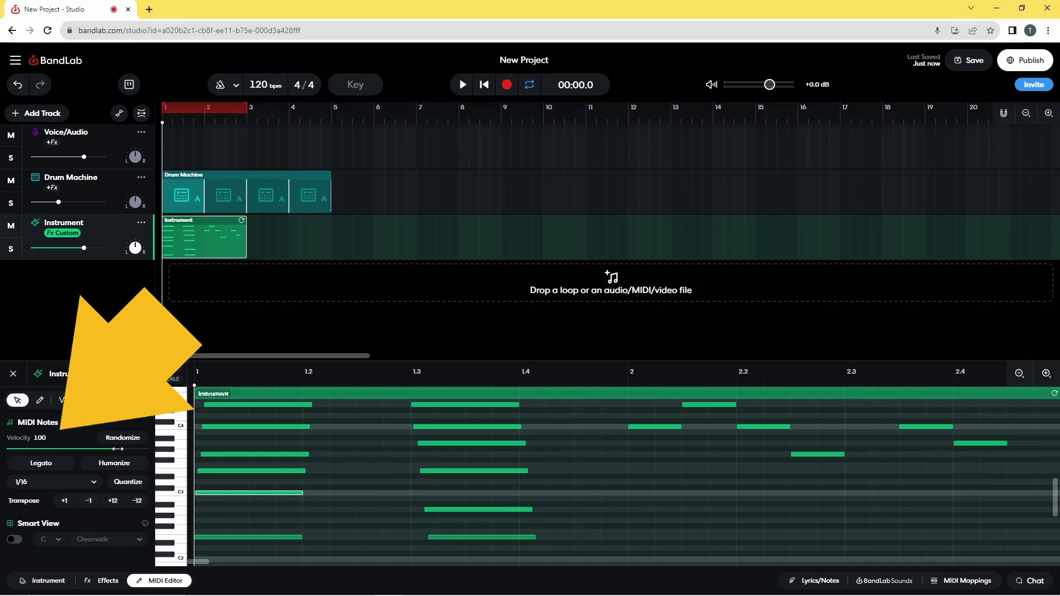
pyautogui.moveTo(118, 448); pyautogui.dragTo(97, 450)
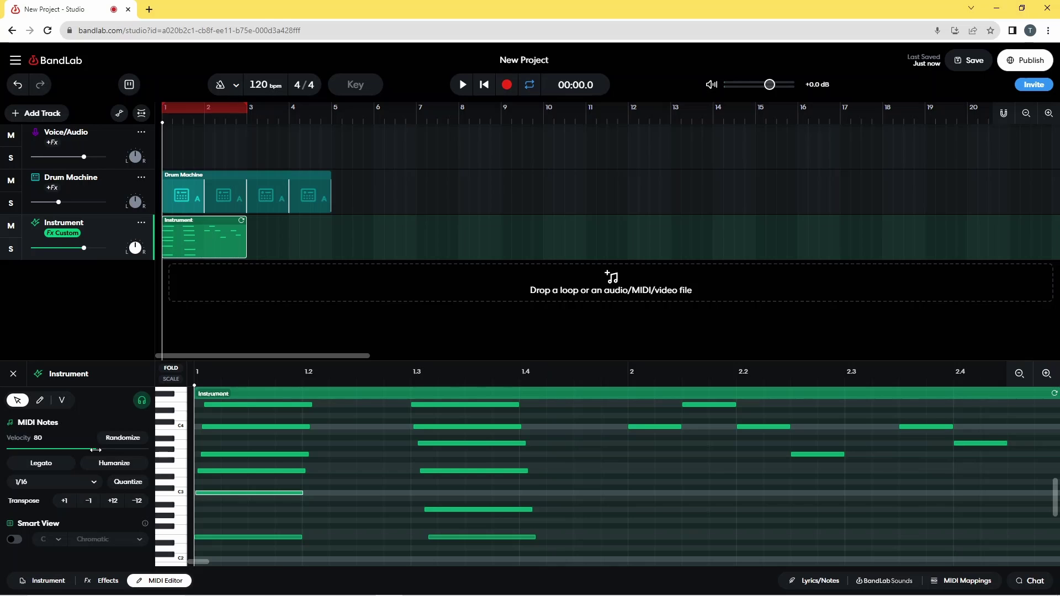
pyautogui.click(460, 508)
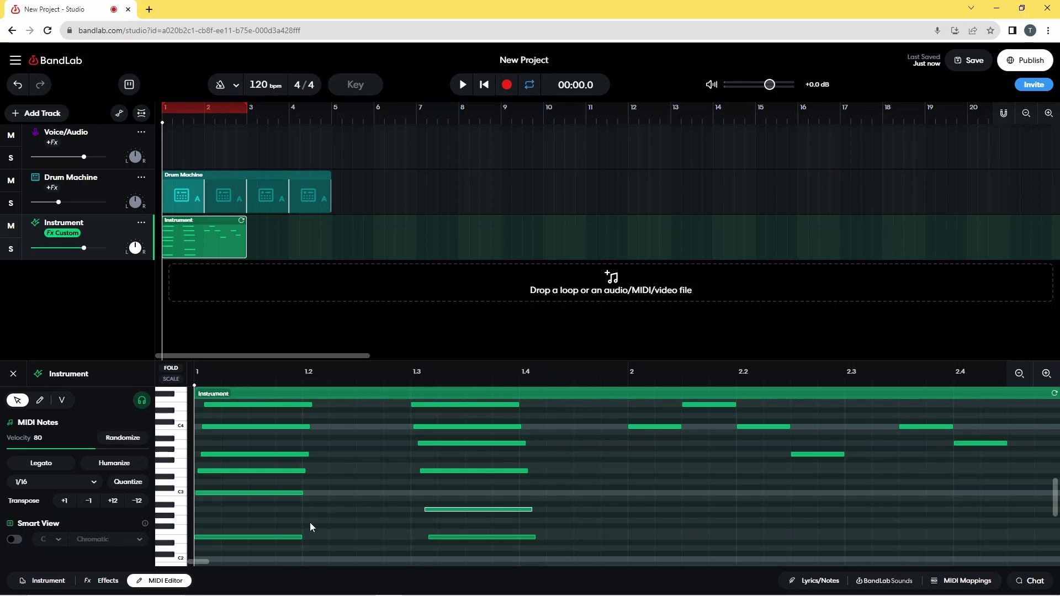
# Lengthen the first chord's E2 note to about 1.75 beats and the second chord's E2 note to about 1.6 beats
pyautogui.click(299, 537)
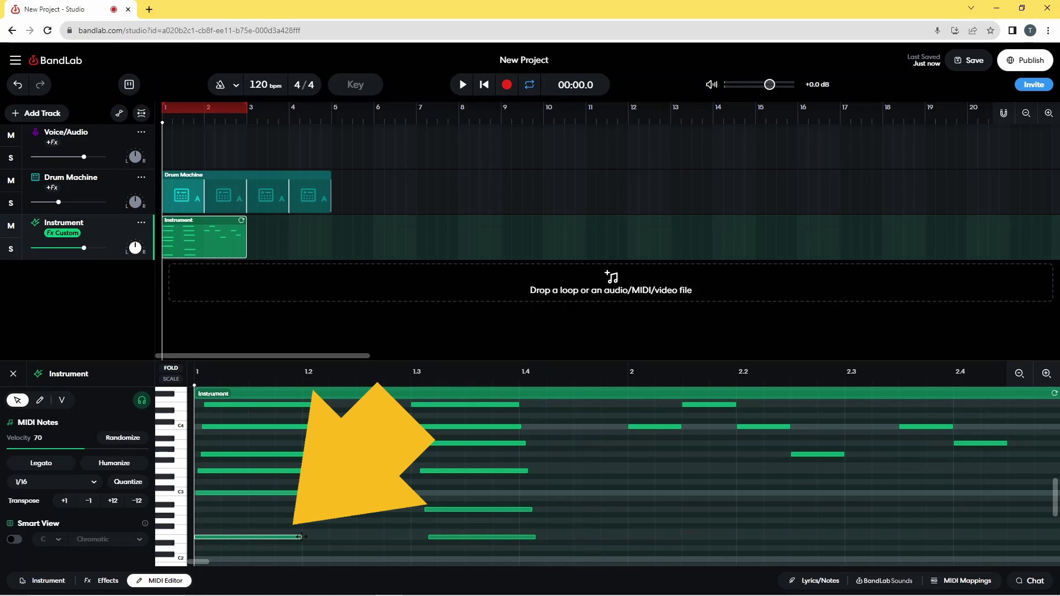
pyautogui.moveTo(300, 536); pyautogui.dragTo(384, 539)
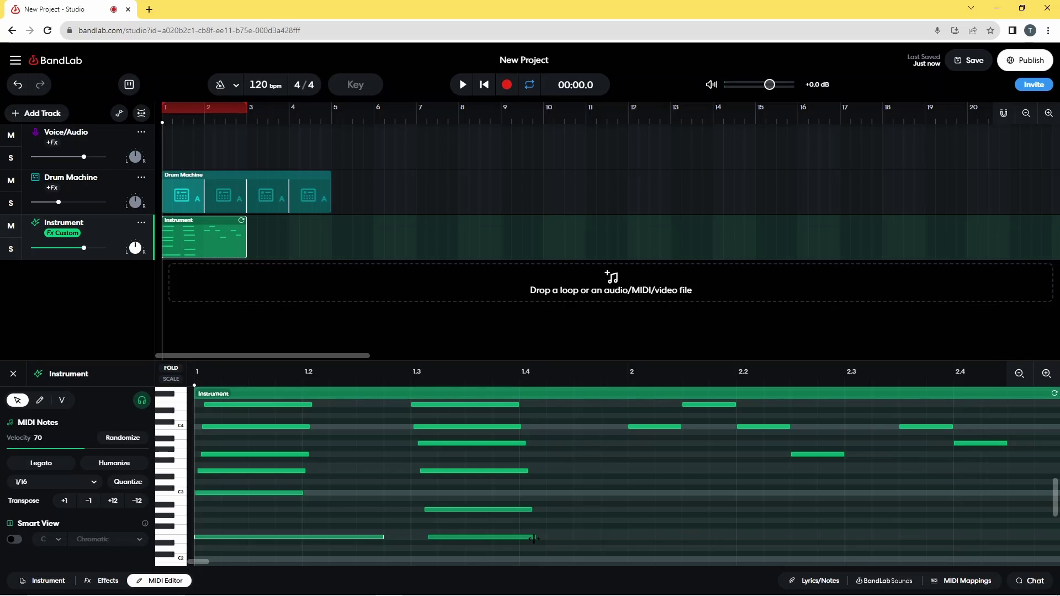
pyautogui.moveTo(534, 540); pyautogui.dragTo(600, 541)
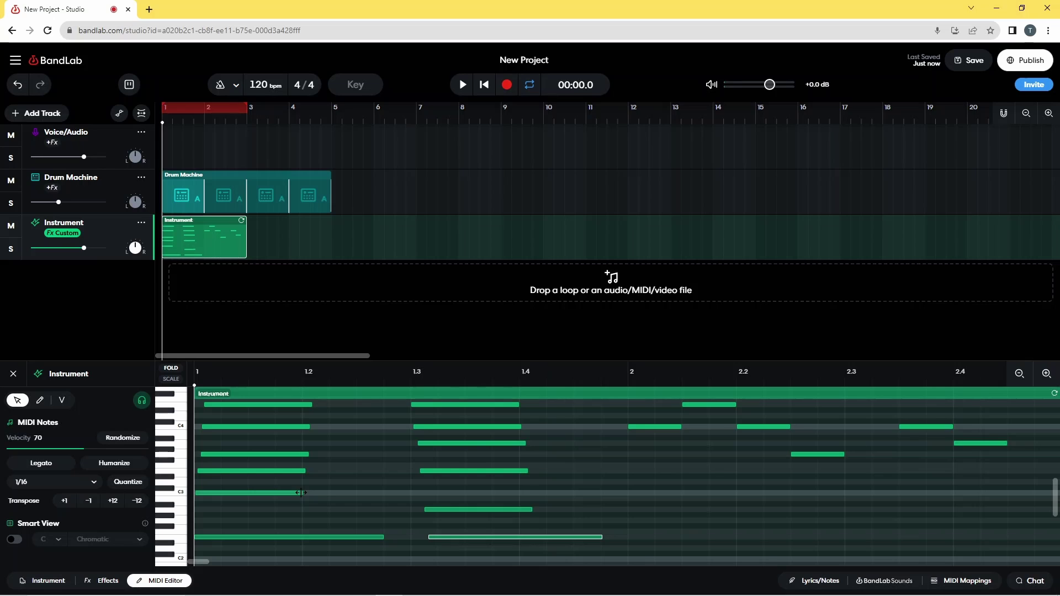
# Lengthen the first chord's C3 note to about 1.5 beats and the second chord's A2 note to about 1.4 beats
pyautogui.moveTo(301, 492); pyautogui.dragTo(353, 496)
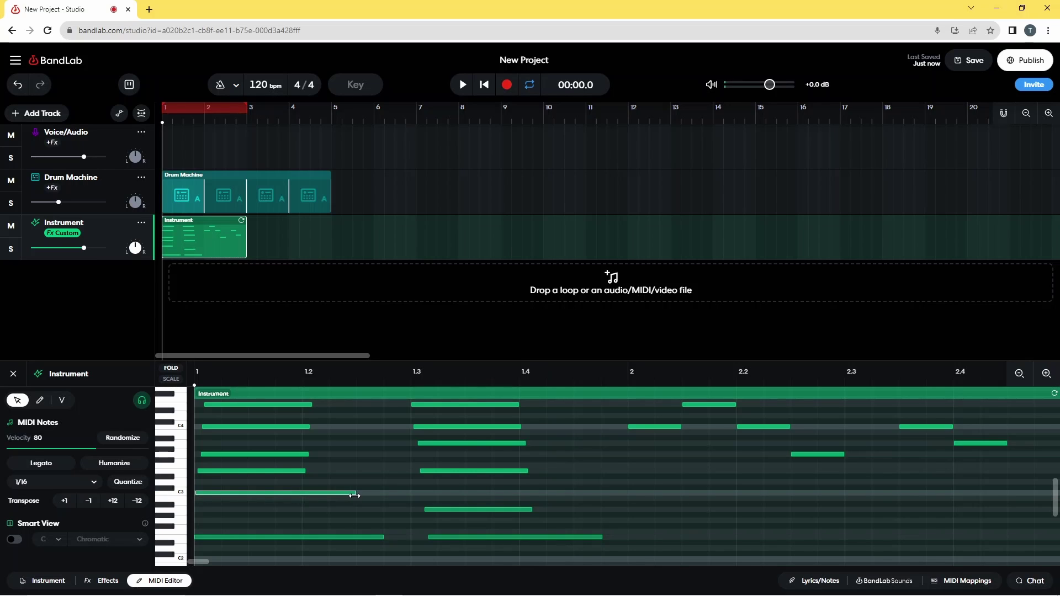
pyautogui.click(527, 509)
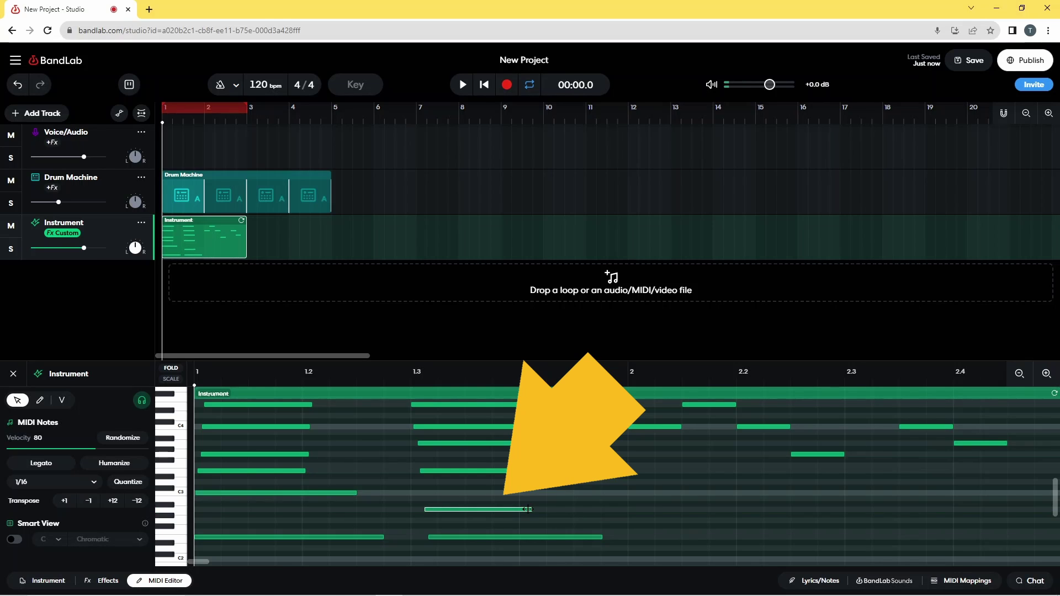
pyautogui.moveTo(527, 509); pyautogui.dragTo(572, 514)
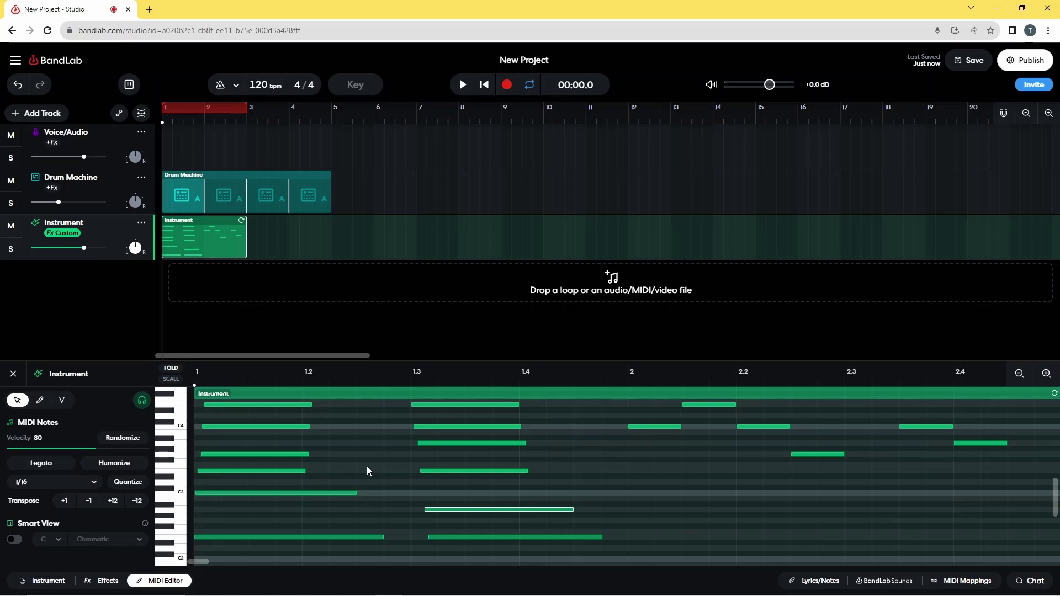
# Slightly lengthen the first chord's G3 and E3 and the second chord's A3, C4 and E4, and play the part back
pyautogui.click(307, 426)
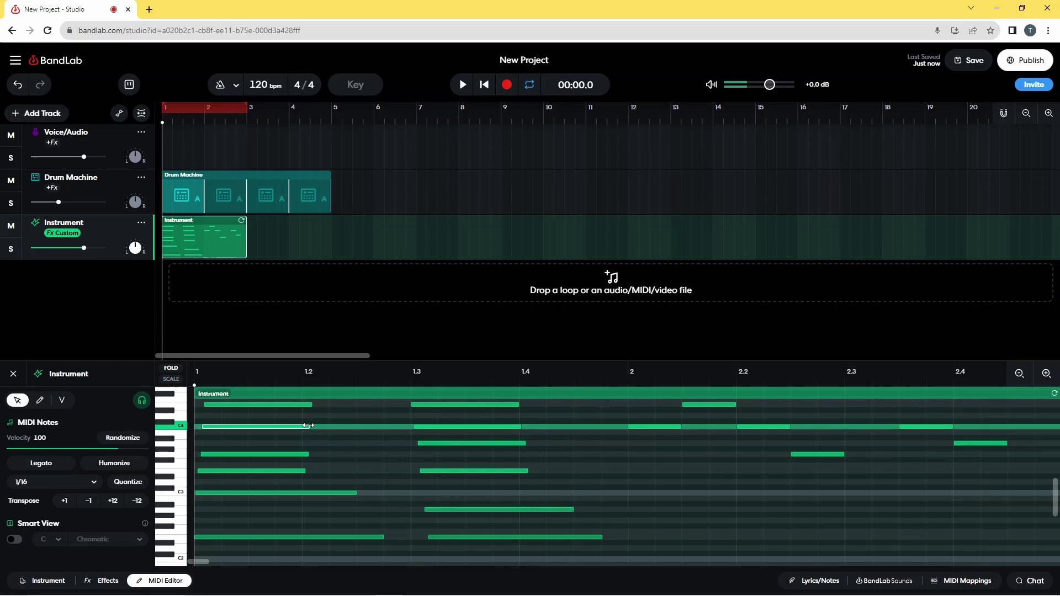
pyautogui.click(308, 454)
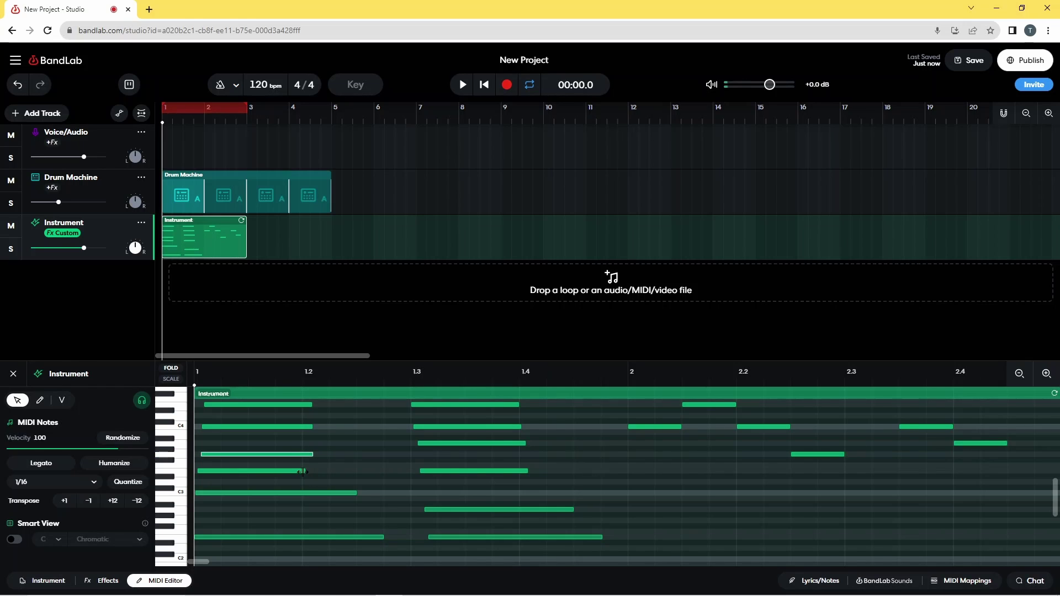
pyautogui.click(308, 472)
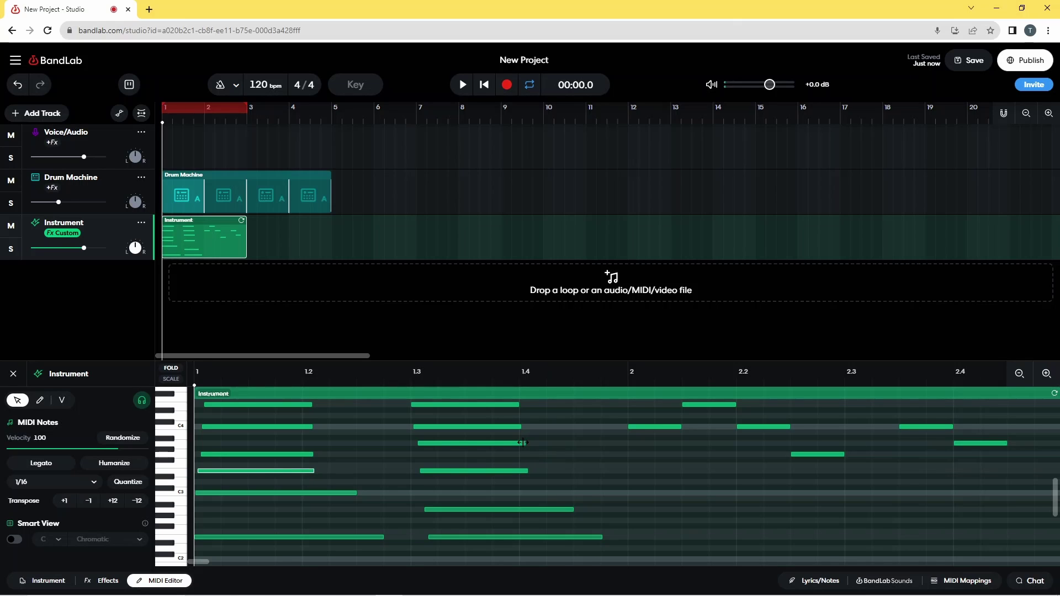
pyautogui.moveTo(523, 442); pyautogui.dragTo(527, 444)
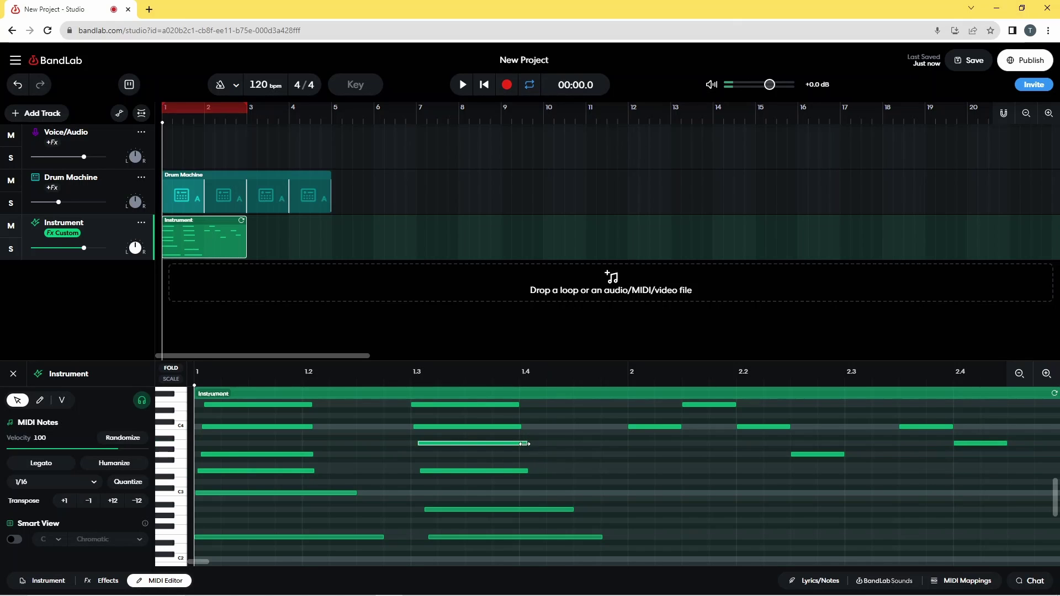
pyautogui.moveTo(519, 427); pyautogui.dragTo(524, 405)
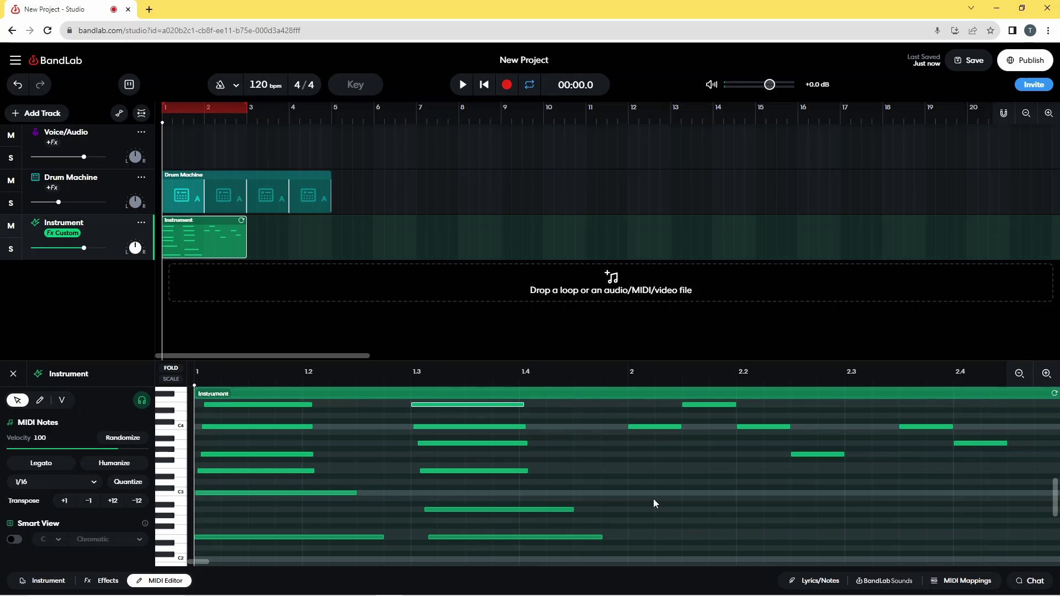
pyautogui.click(464, 86)
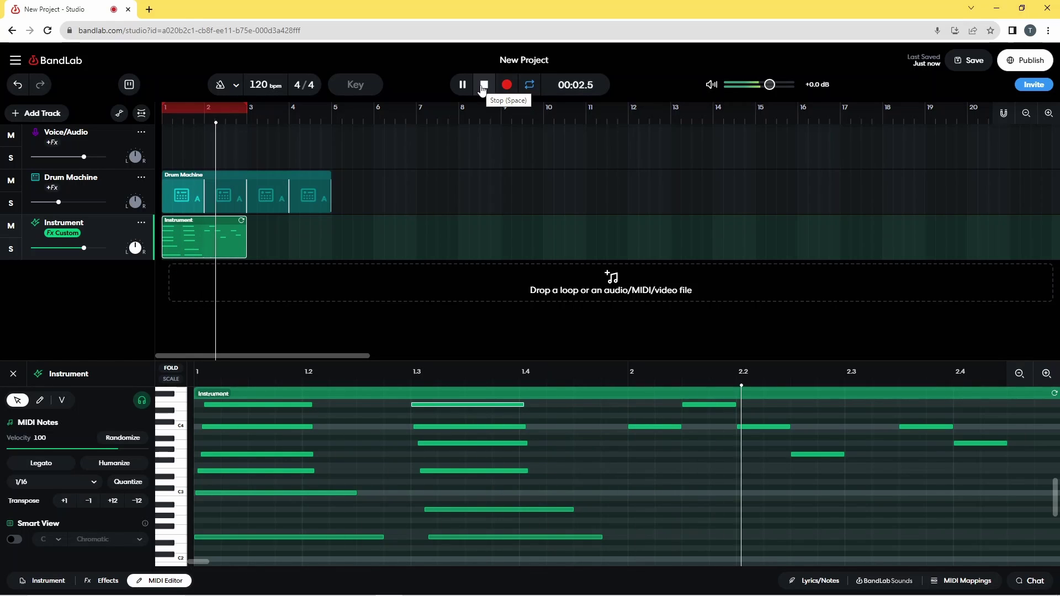
pyautogui.click(483, 86)
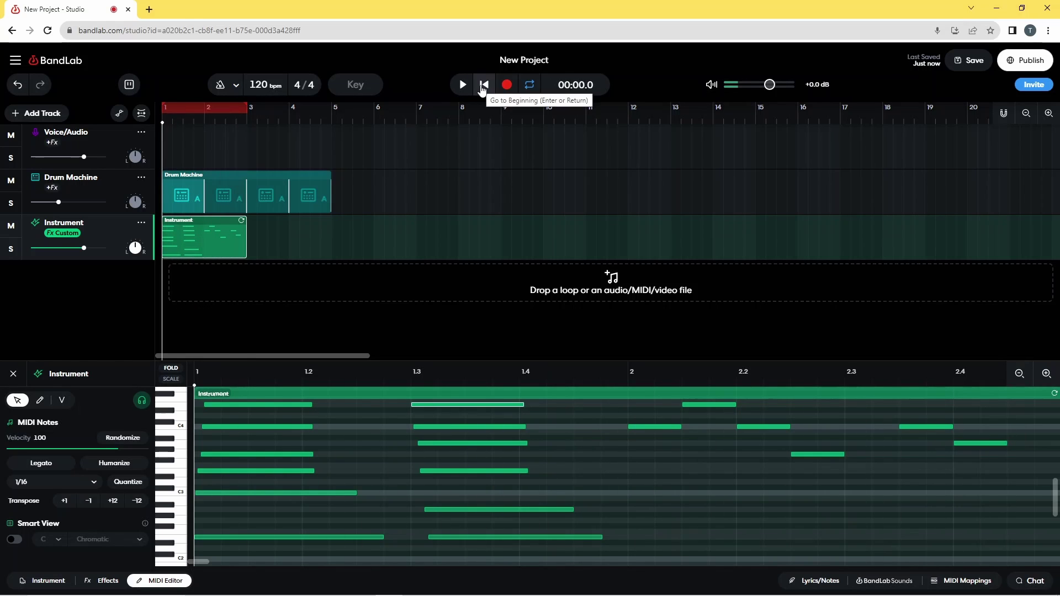